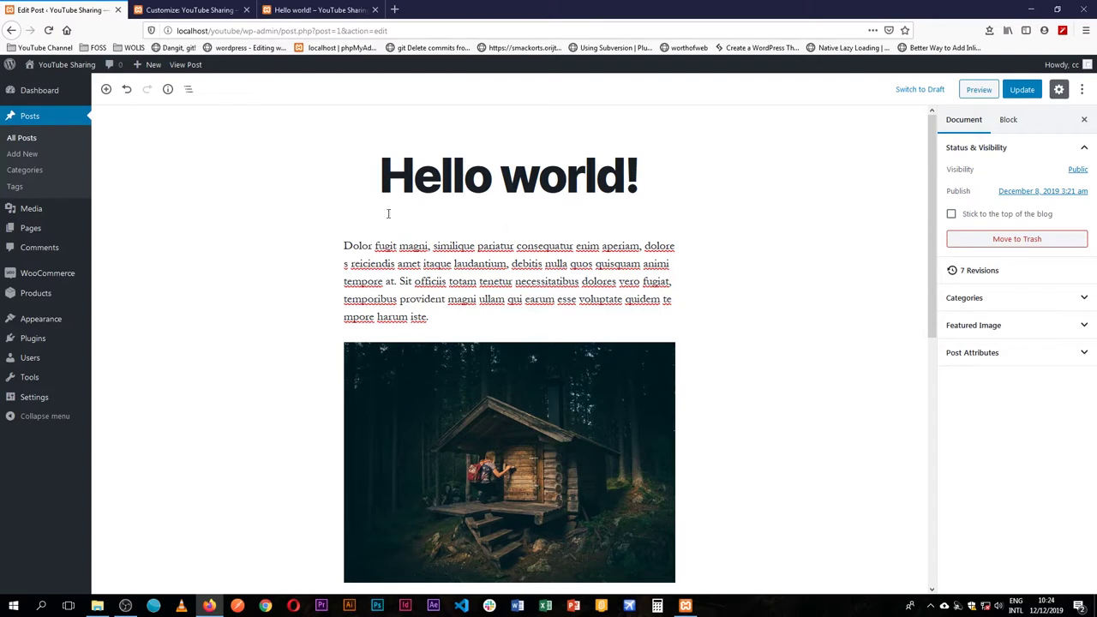
# Examine the first paragraph and the cabin image as separate blocks with their own settings
pyautogui.click(410, 254)
pyautogui.click(444, 391)
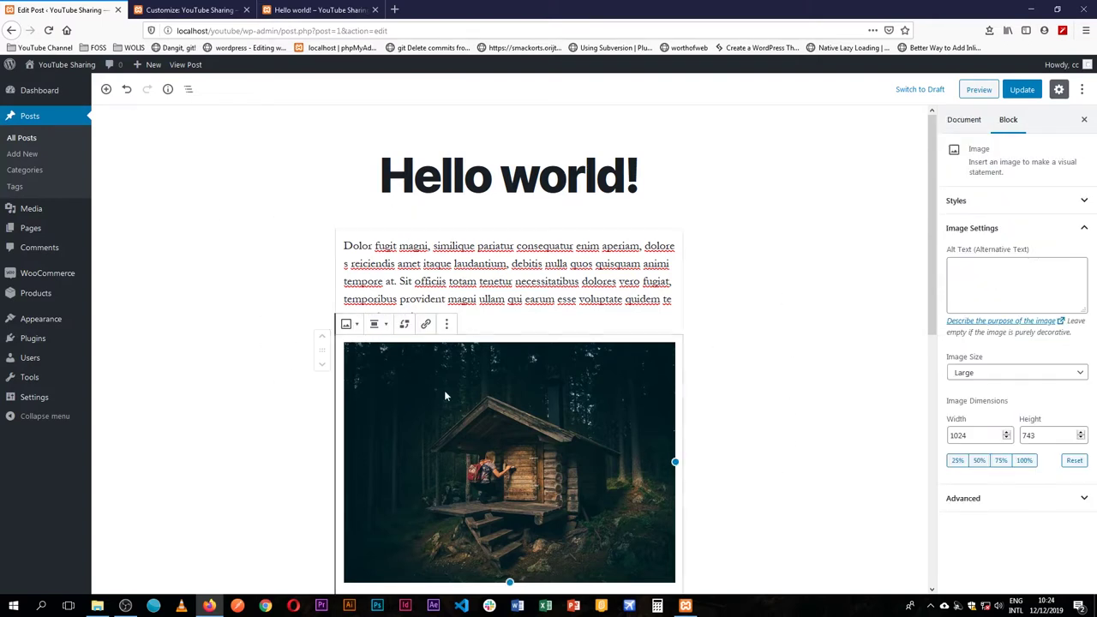
pyautogui.click(386, 246)
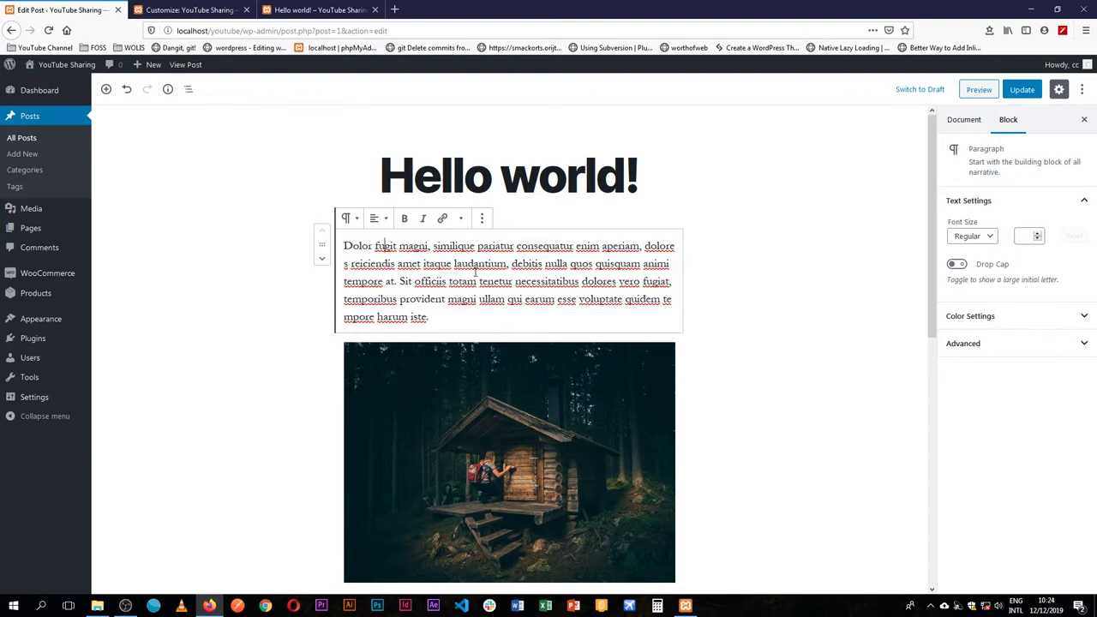
pyautogui.click(501, 524)
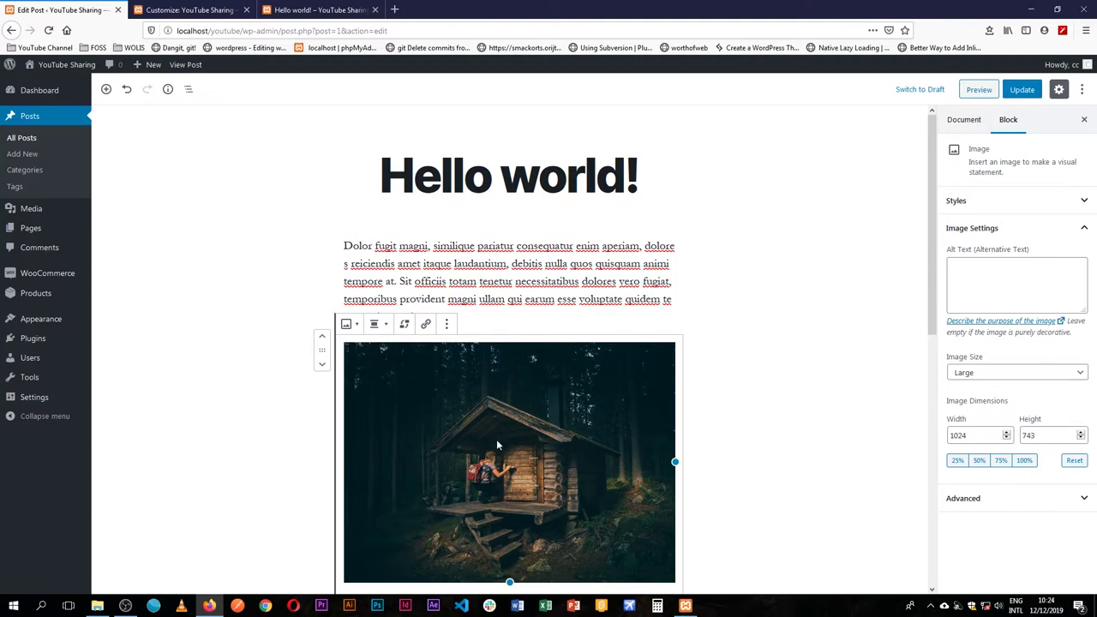
pyautogui.moveTo(375, 246); pyautogui.dragTo(396, 264)
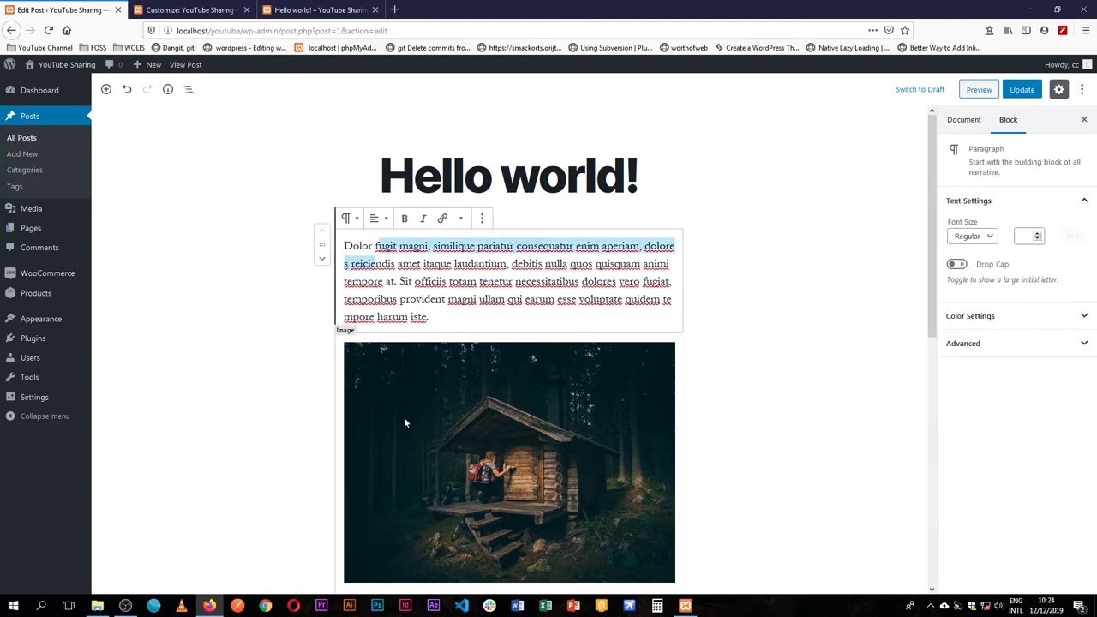
pyautogui.scroll(-3, 399, 438)
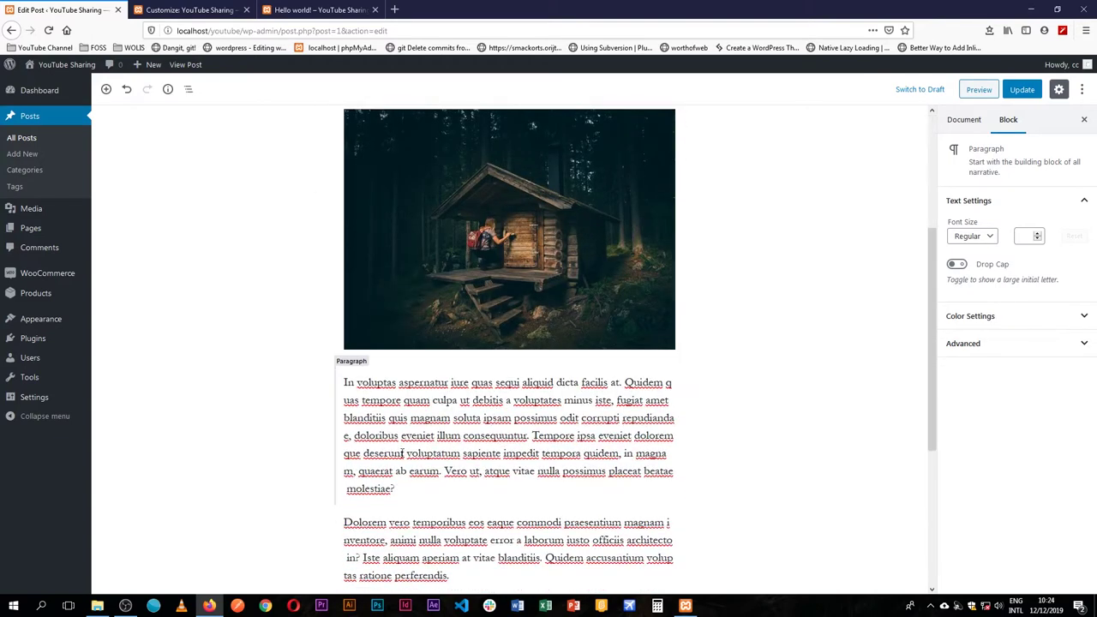
pyautogui.scroll(3, 431, 452)
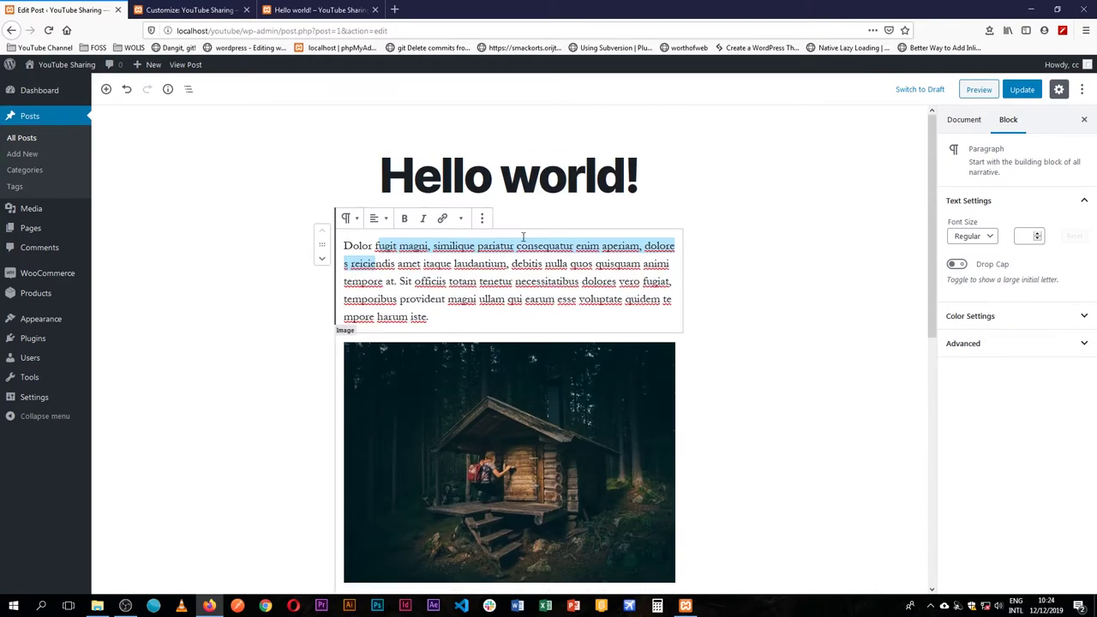
pyautogui.click(735, 242)
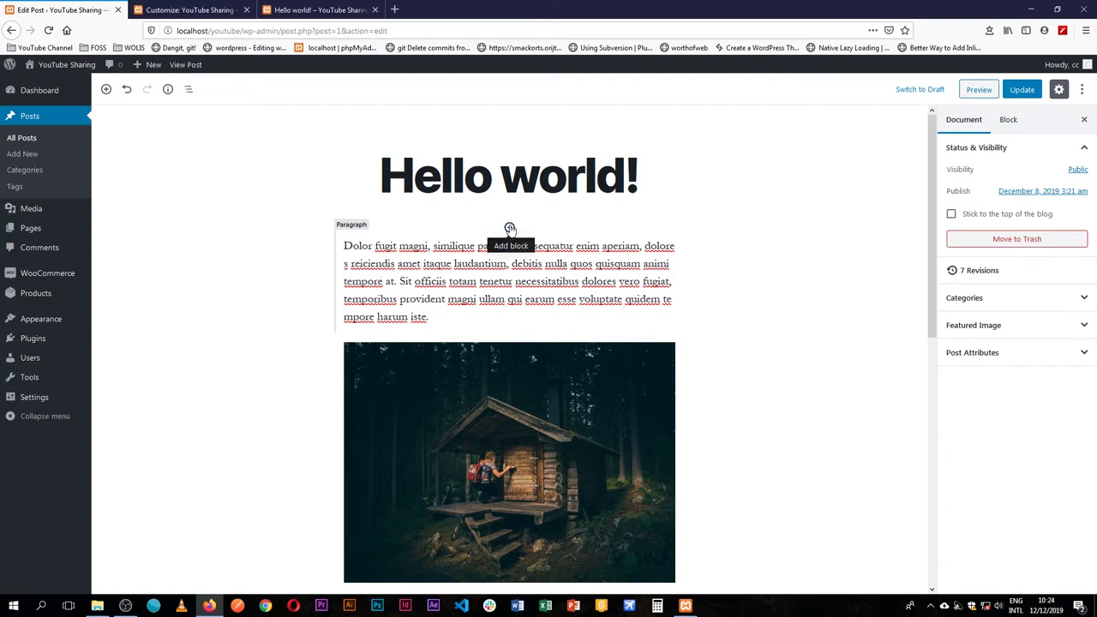
# Insert a Heading block above the first paragraph with the text "Heading surprise"
pyautogui.click(510, 229)
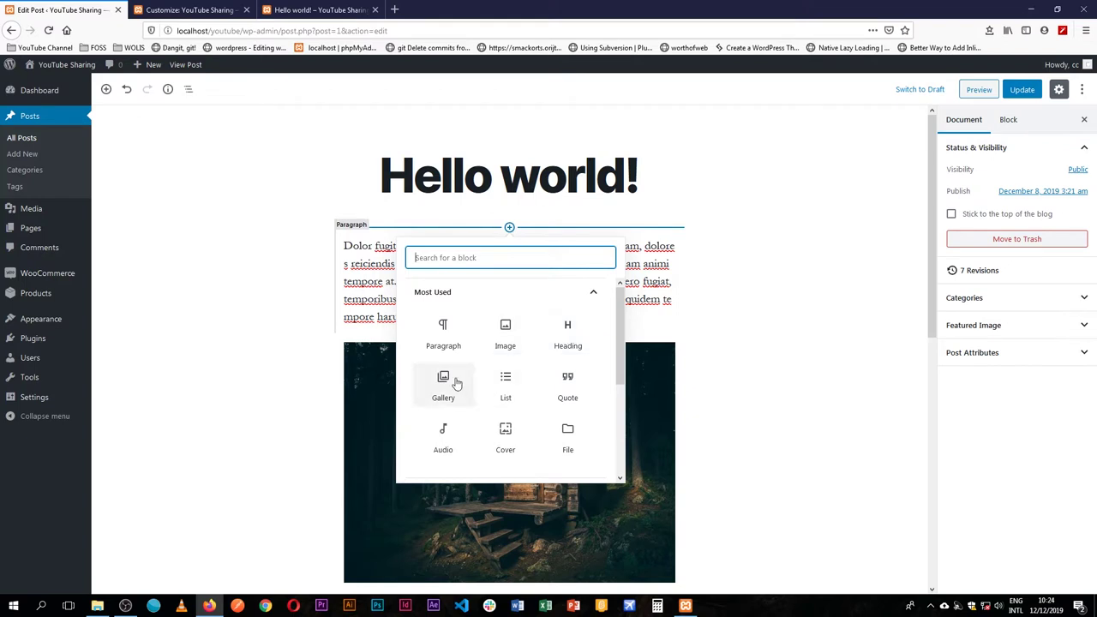
pyautogui.click(568, 333)
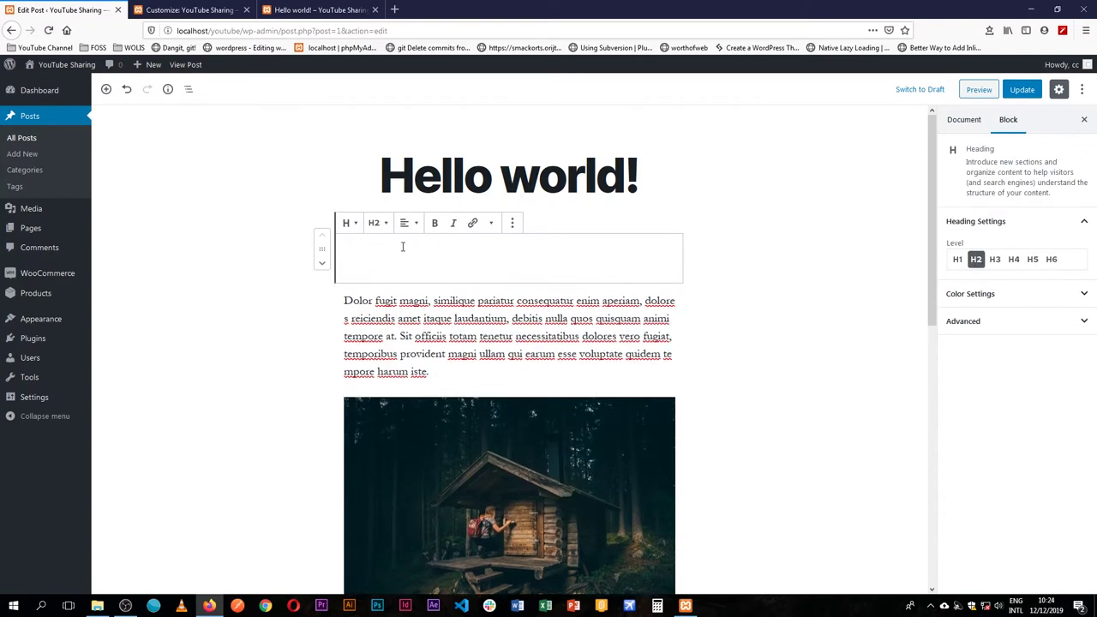
pyautogui.write('Head')
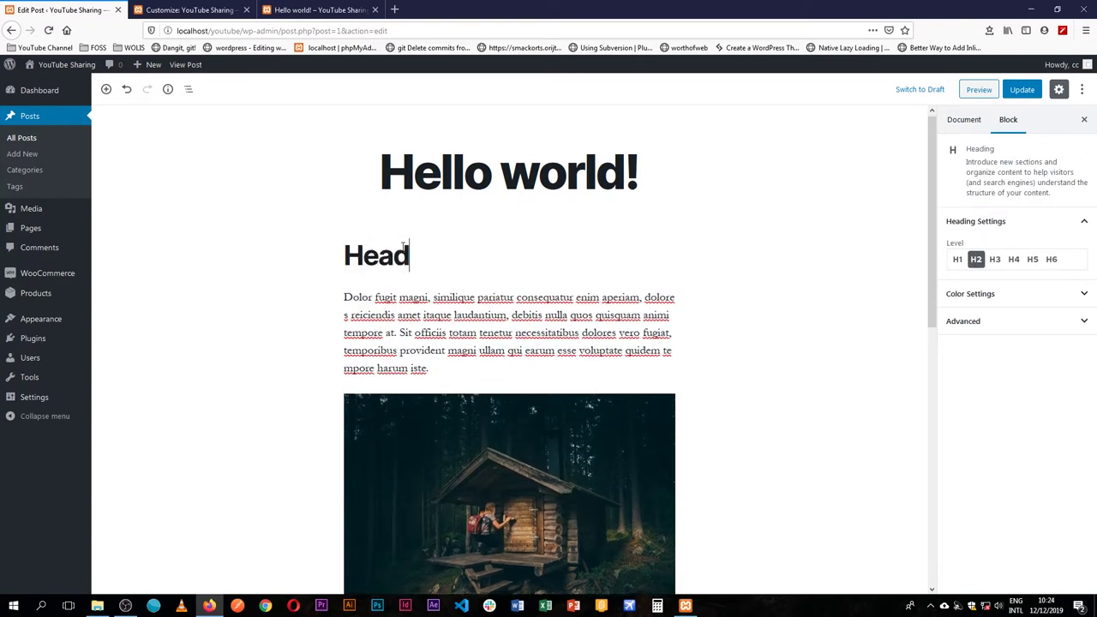
pyautogui.write('ing surprise')
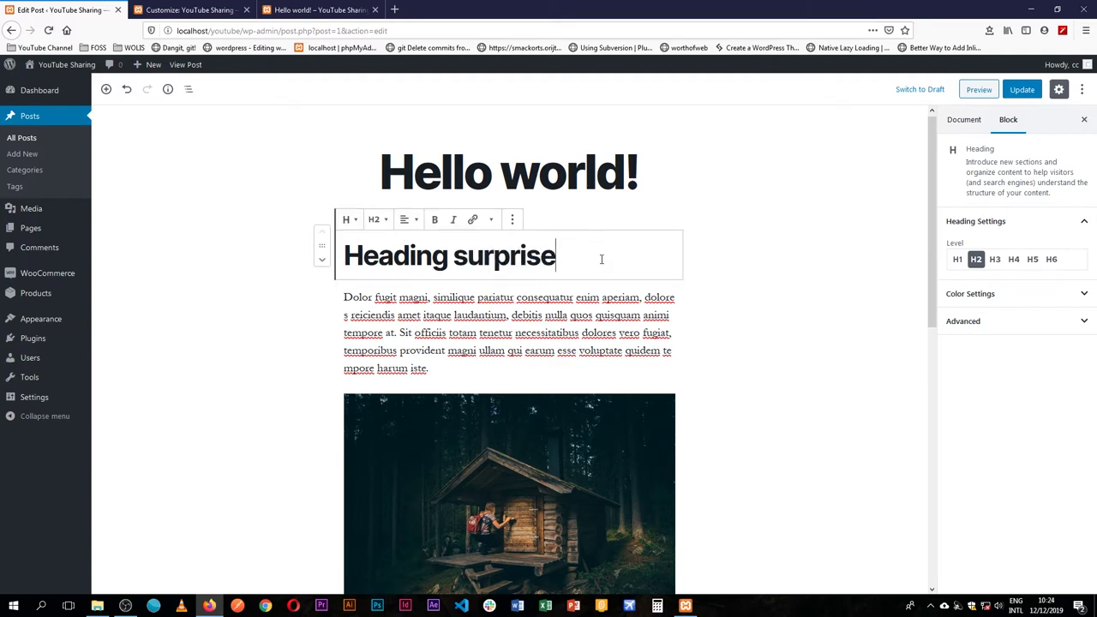
# Try levels Heading 3 and Heading 4 on the "Heading surprise" block and return it to Heading 2
pyautogui.click(379, 219)
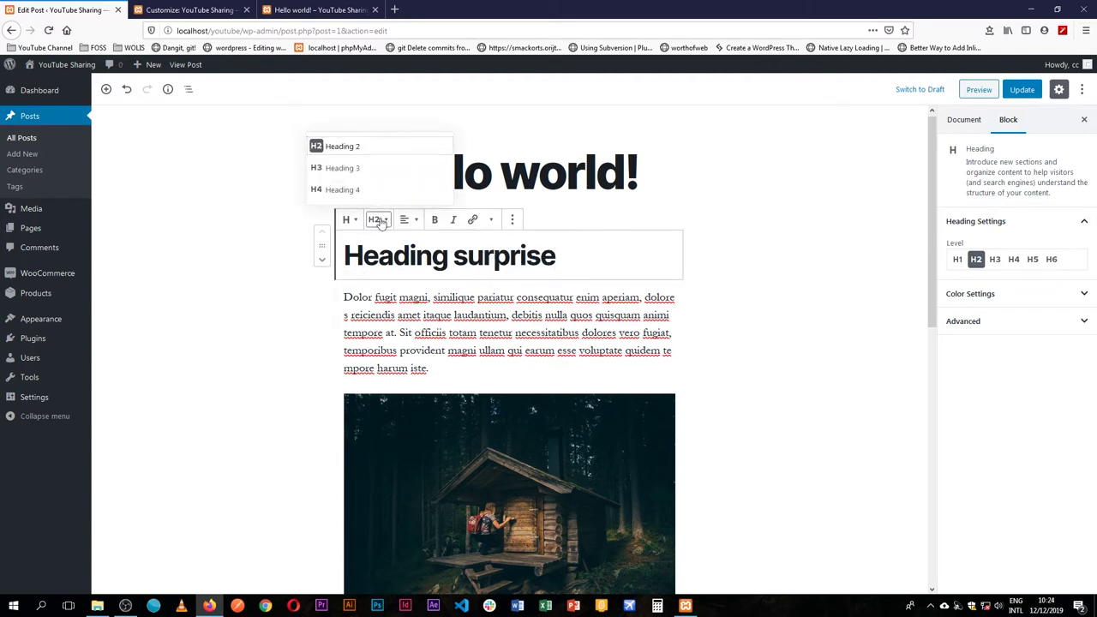
pyautogui.click(351, 169)
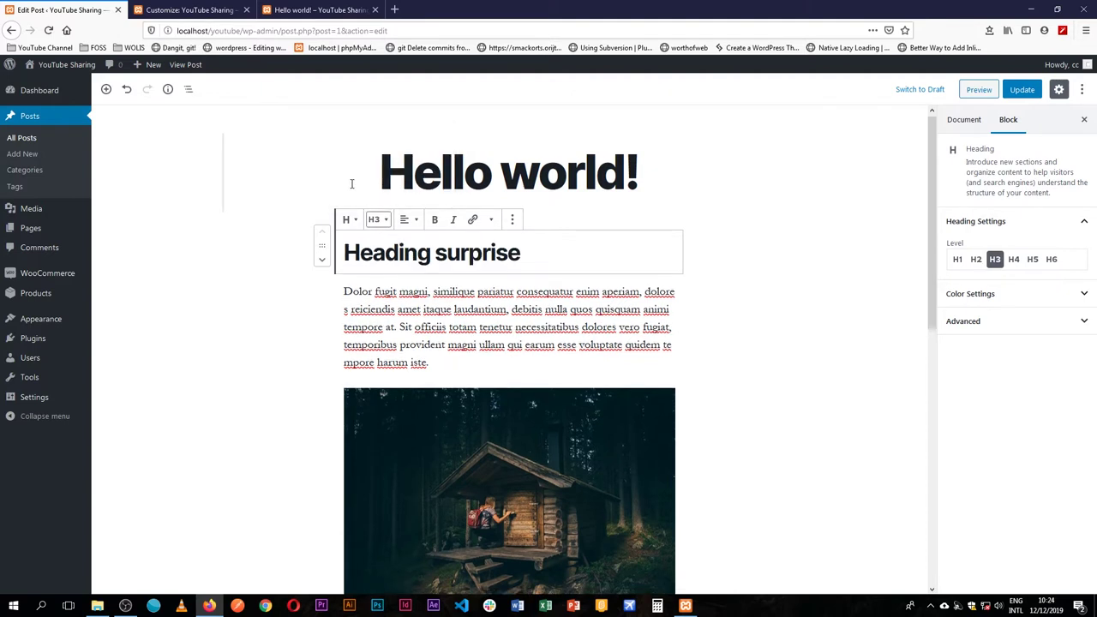
pyautogui.click(379, 219)
pyautogui.click(363, 190)
pyautogui.click(378, 220)
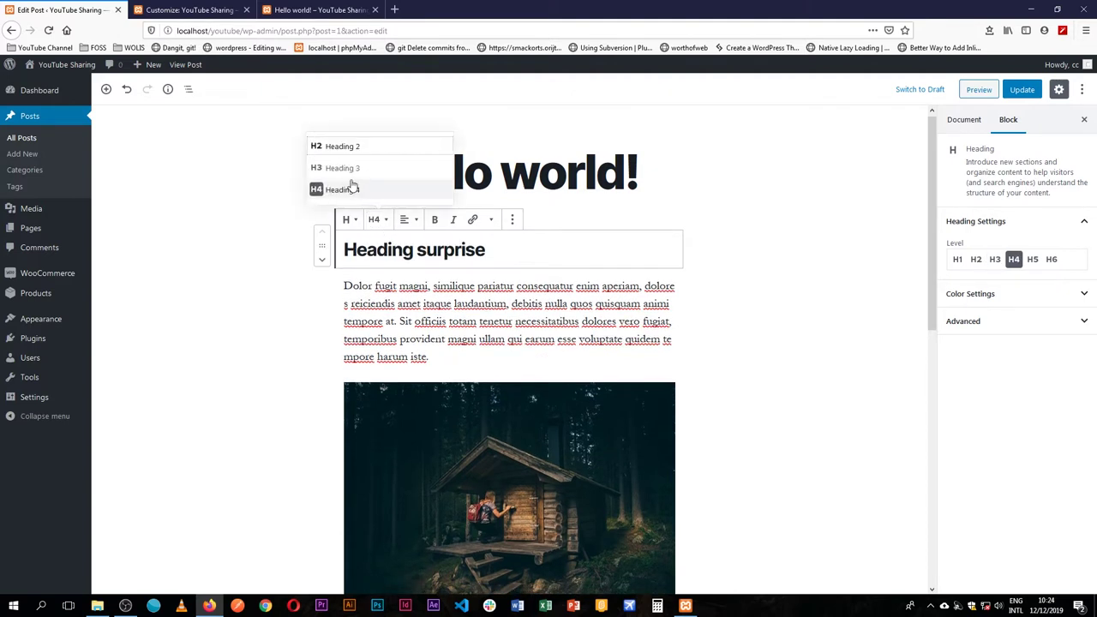
pyautogui.click(352, 148)
pyautogui.click(379, 219)
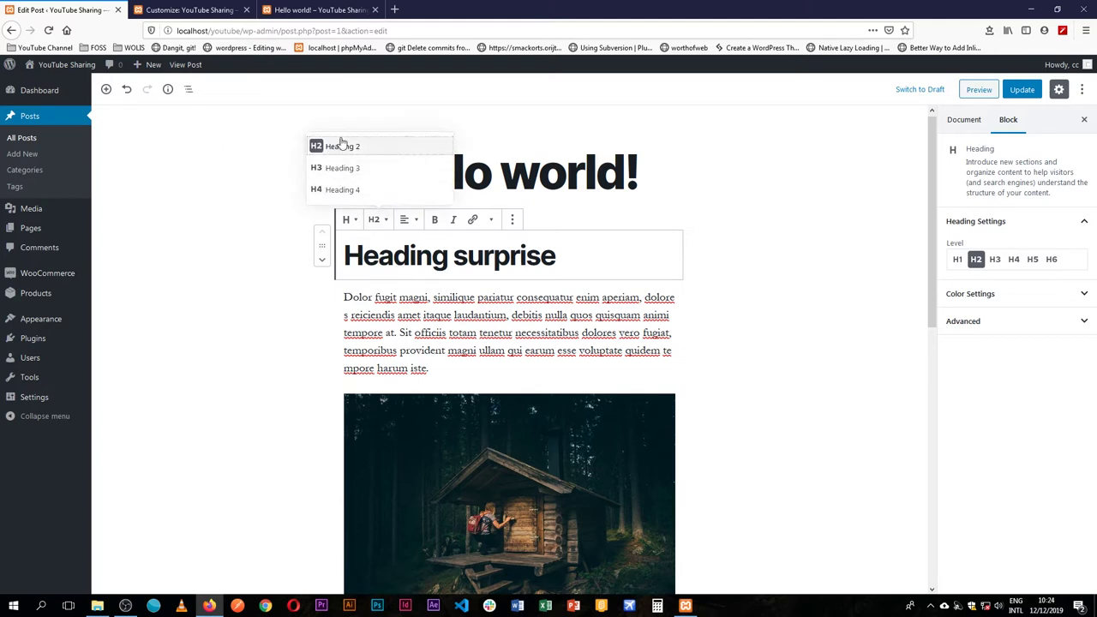
pyautogui.click(460, 201)
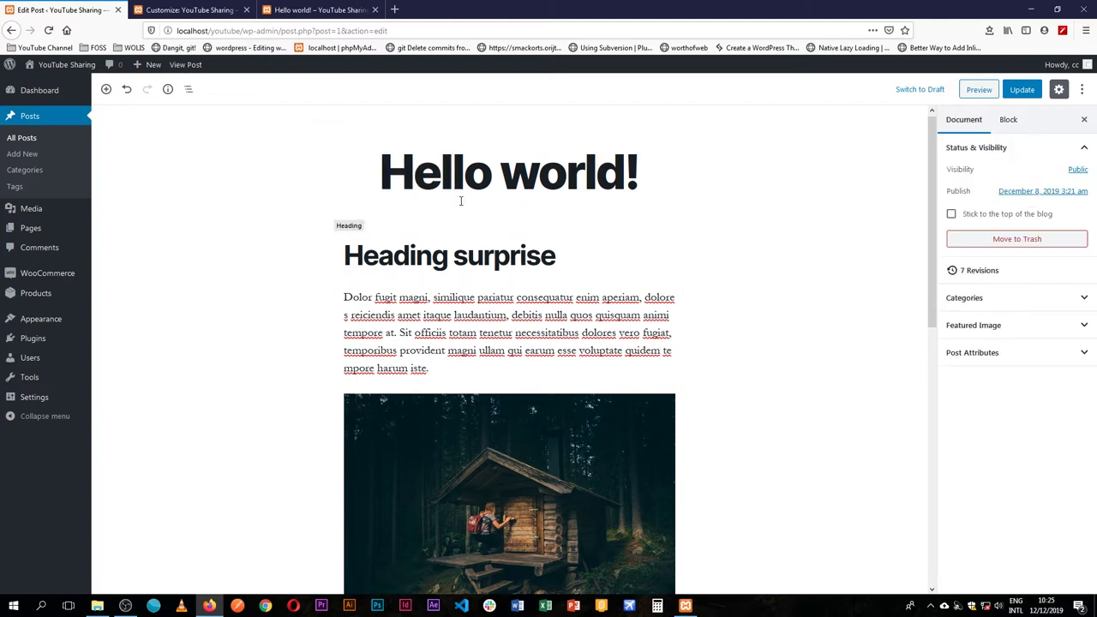
# Review the heading level choices and the transform options available for the "Heading surprise" block
pyautogui.click(393, 268)
pyautogui.click(379, 219)
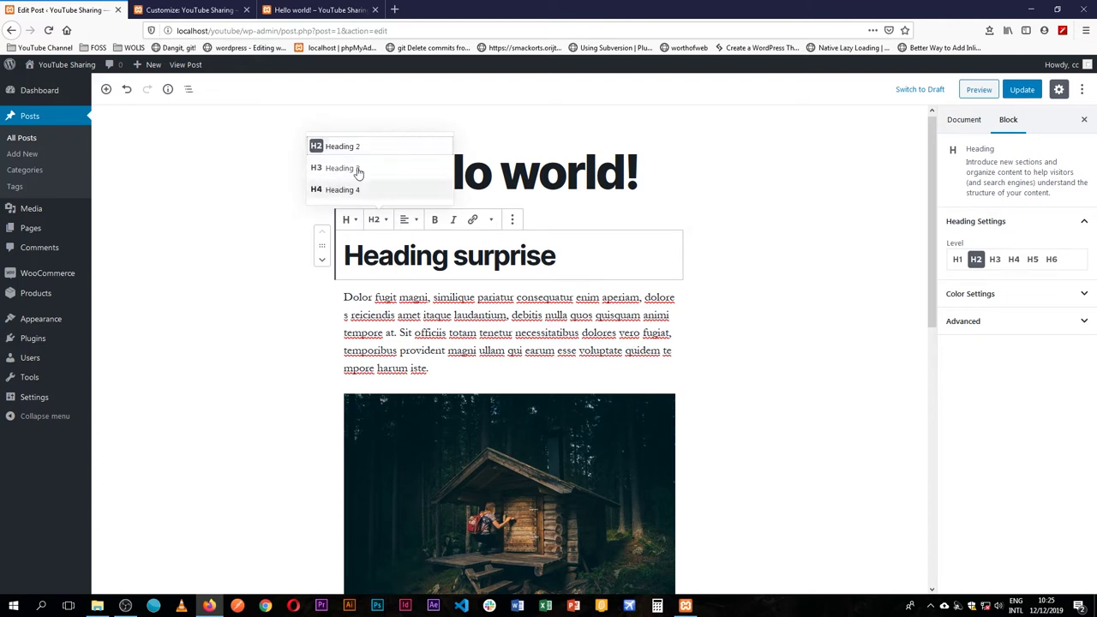
pyautogui.click(758, 262)
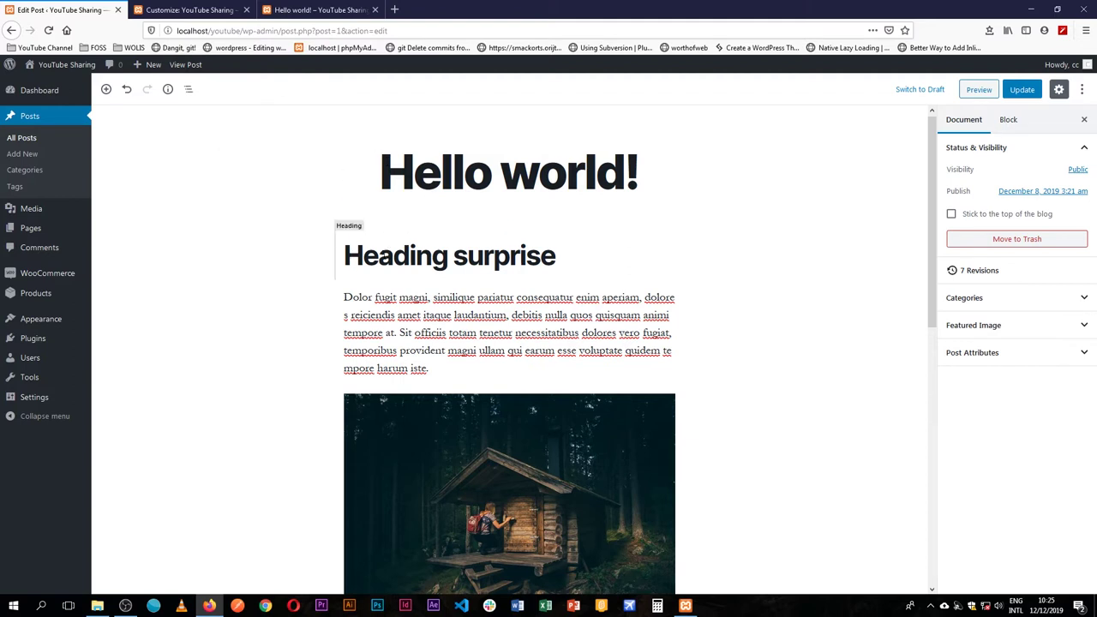
pyautogui.click(378, 250)
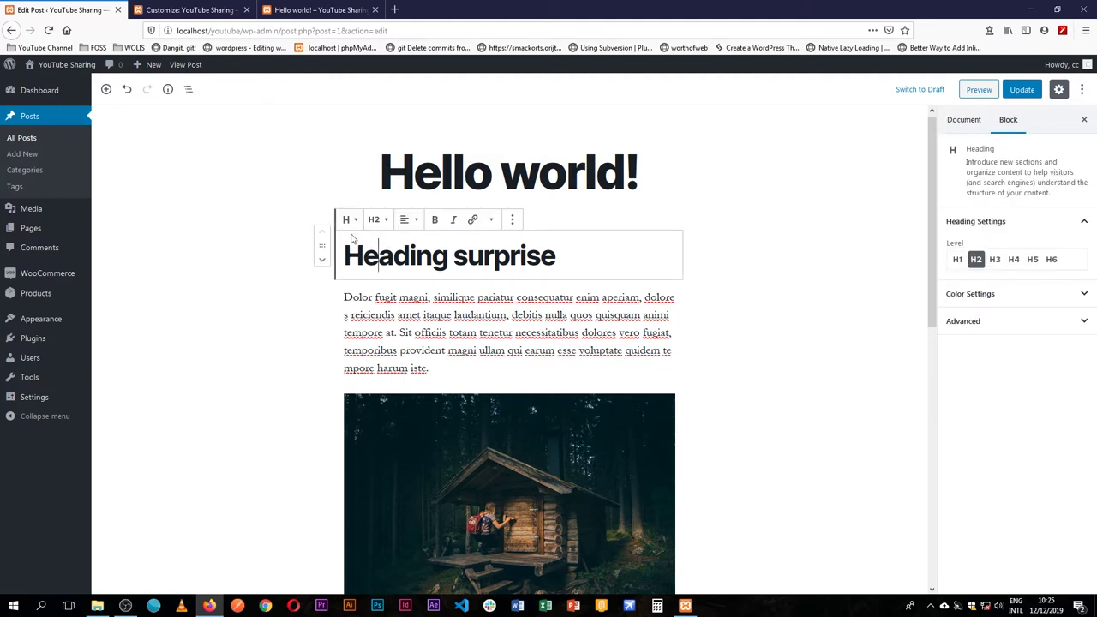
pyautogui.click(378, 222)
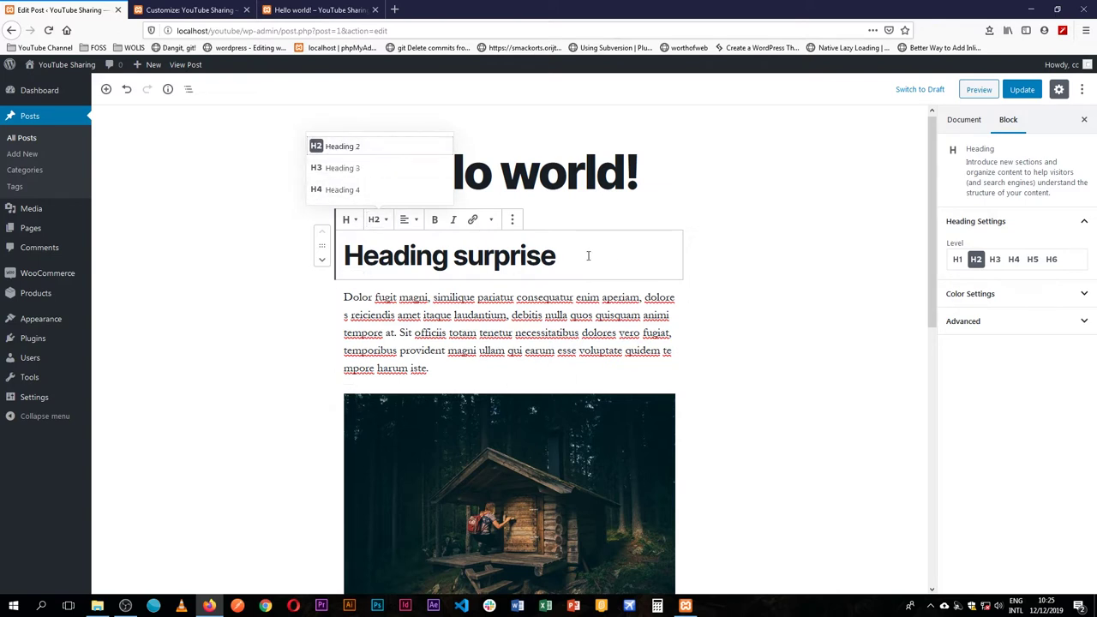
pyautogui.click(526, 256)
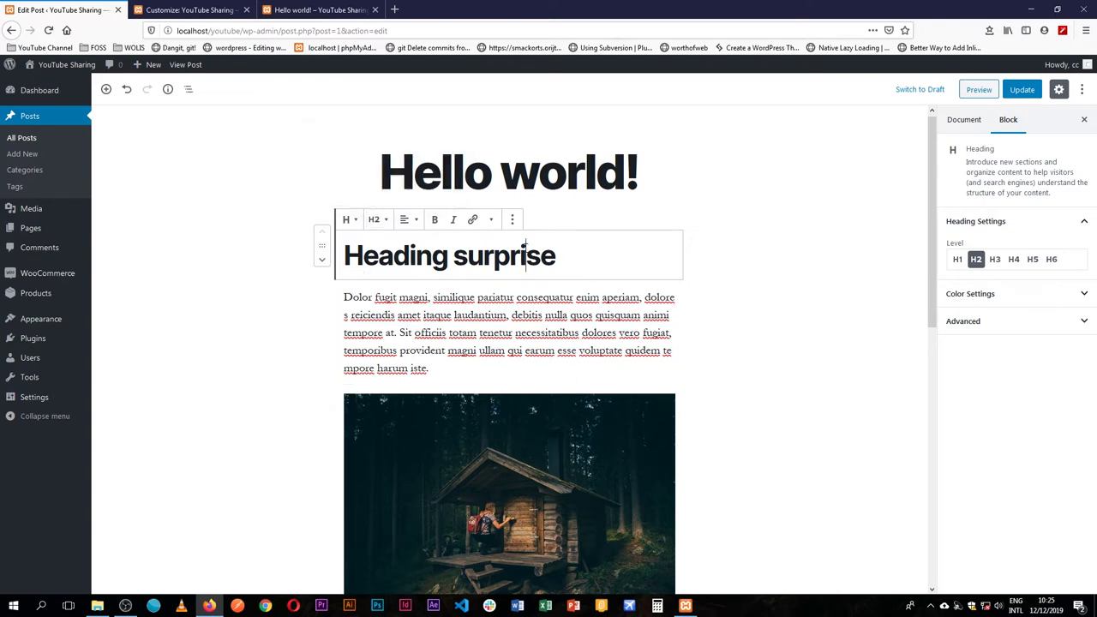
pyautogui.click(349, 225)
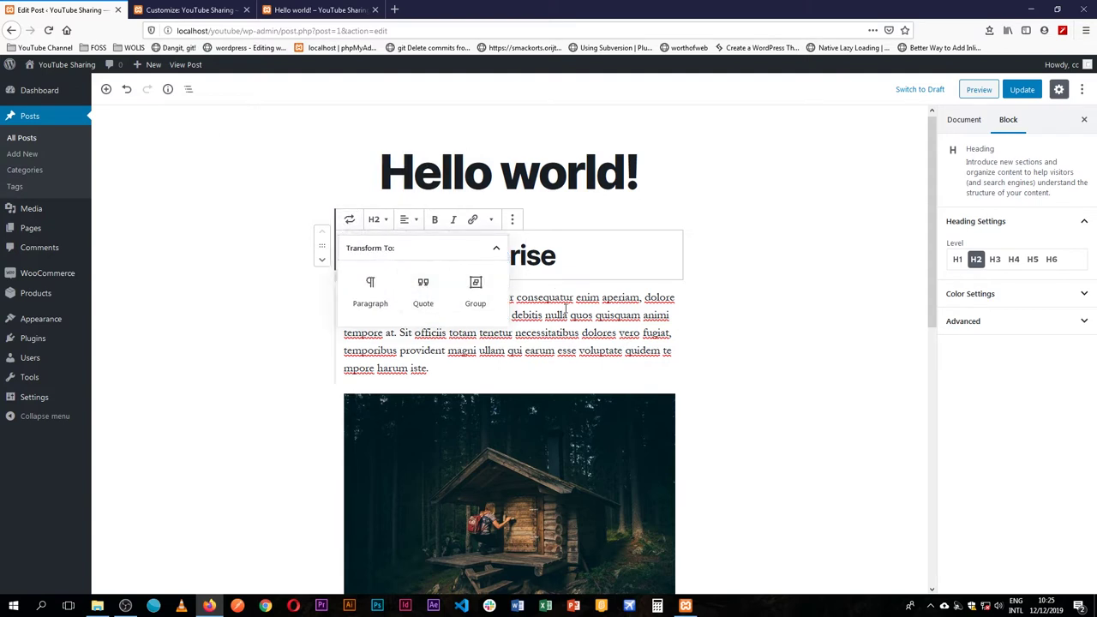
pyautogui.click(711, 370)
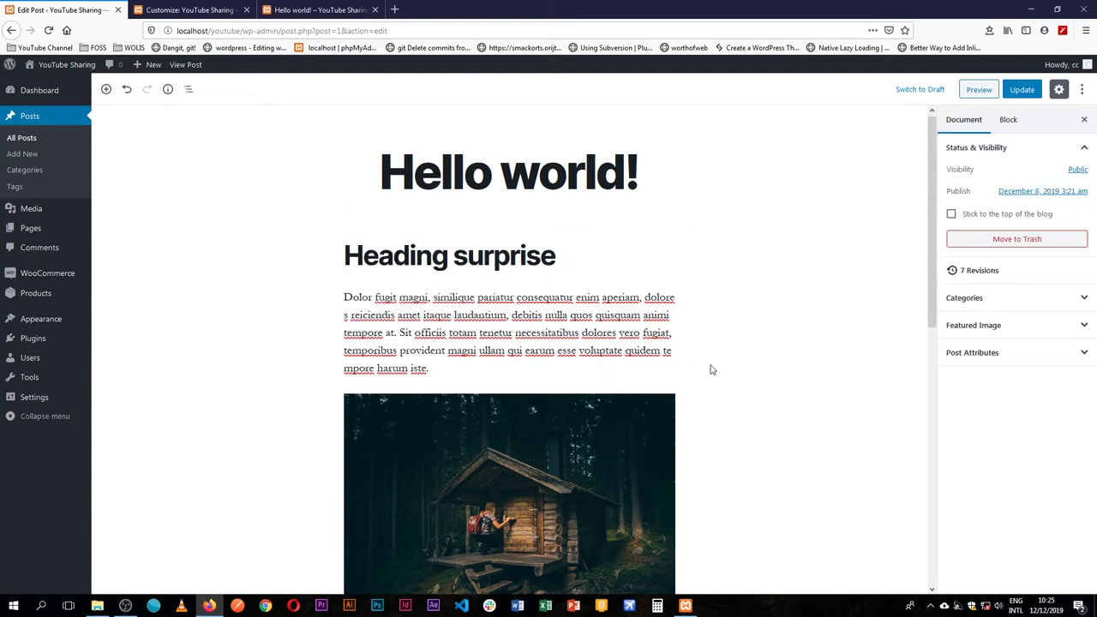
# Add a bulleted List block at the end of the post with the items Caramel, Vanilla and Strawberry
pyautogui.click(106, 89)
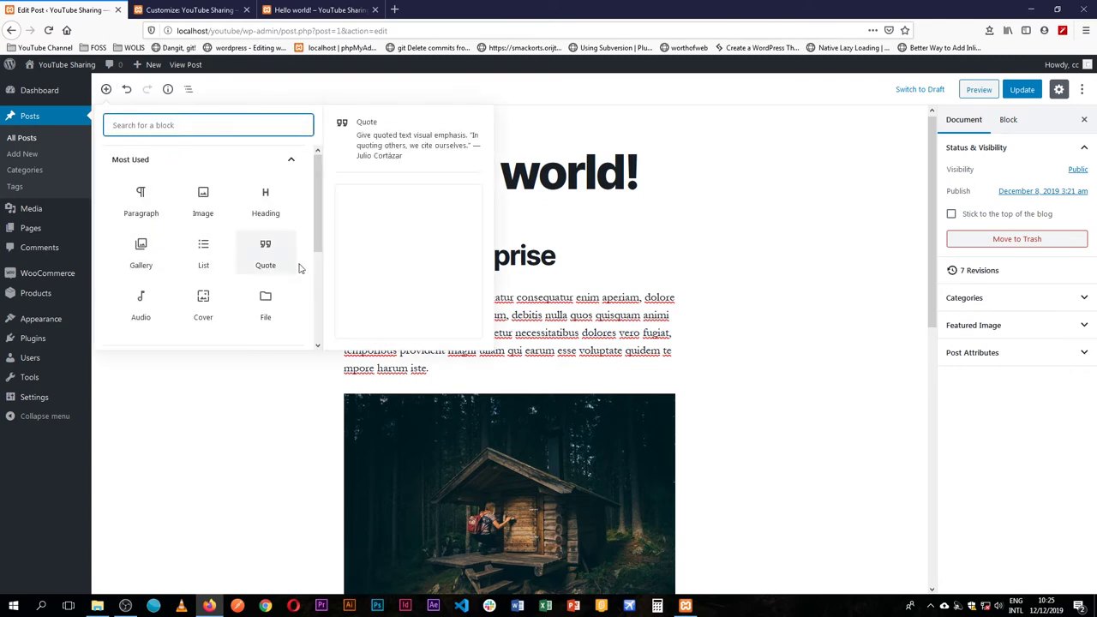
pyautogui.click(202, 250)
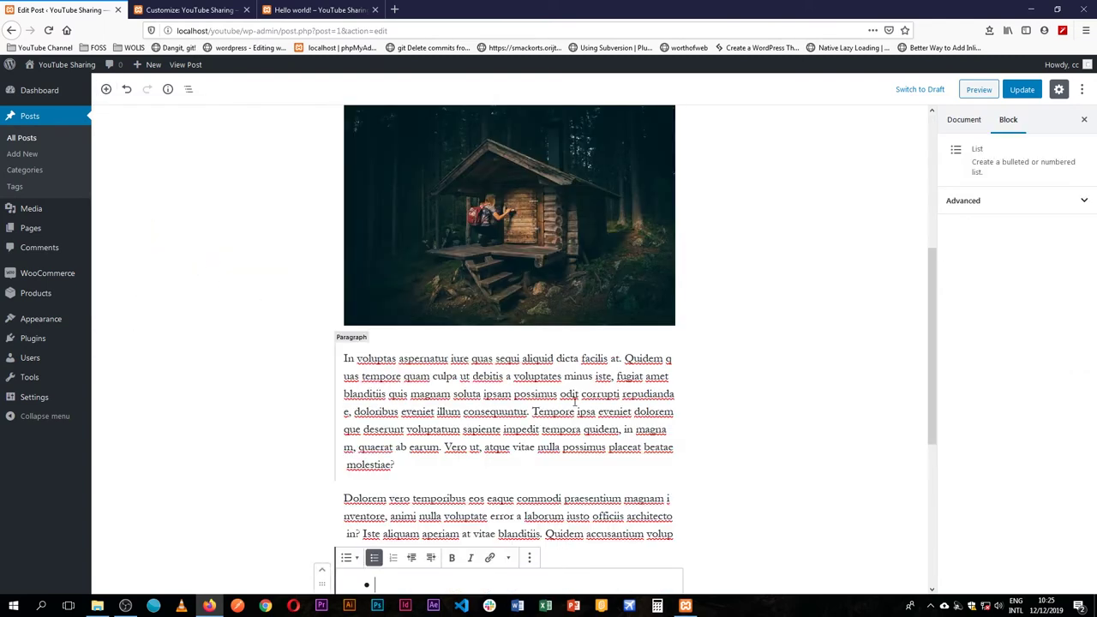
pyautogui.scroll(-3, 557, 396)
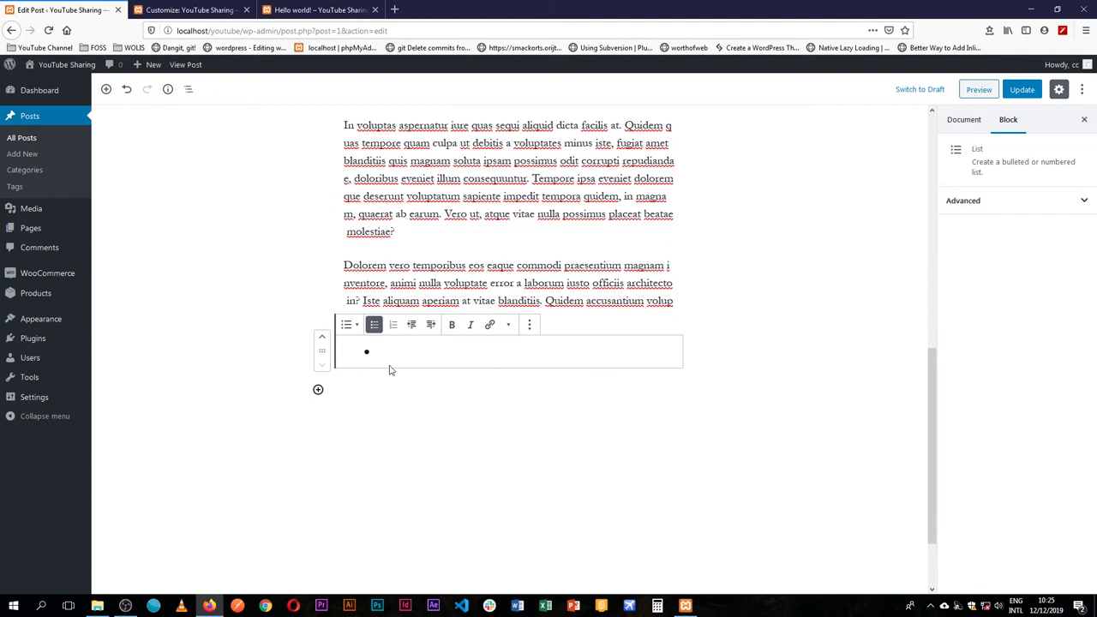
pyautogui.write('Caramel')
pyautogui.press('Return')
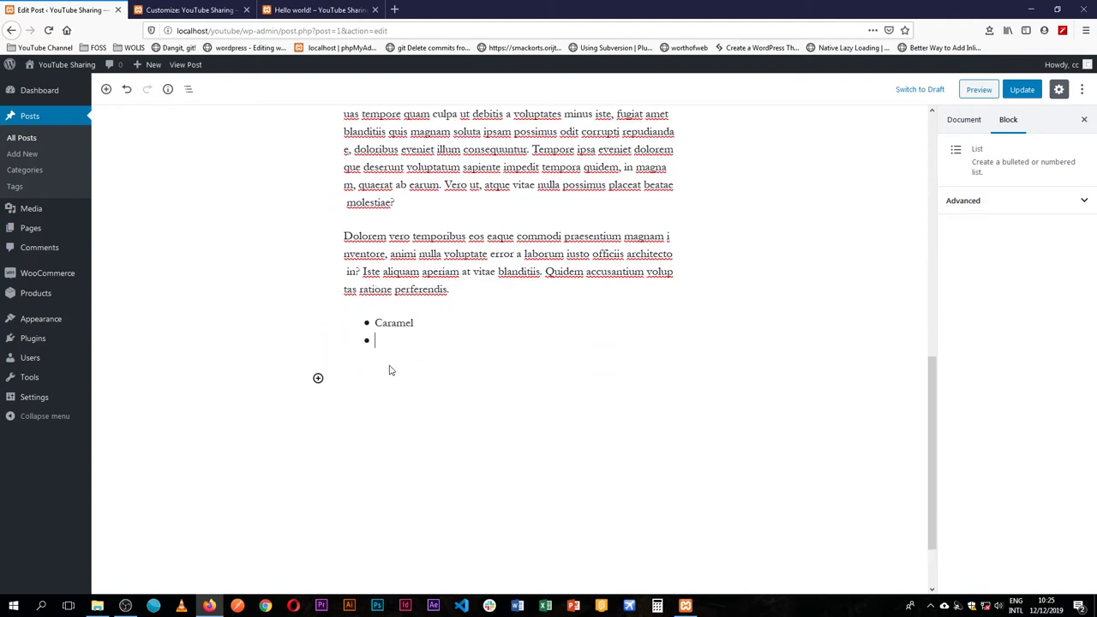
pyautogui.write('Vanilla')
pyautogui.press('Return')
pyautogui.write('Strawberry')
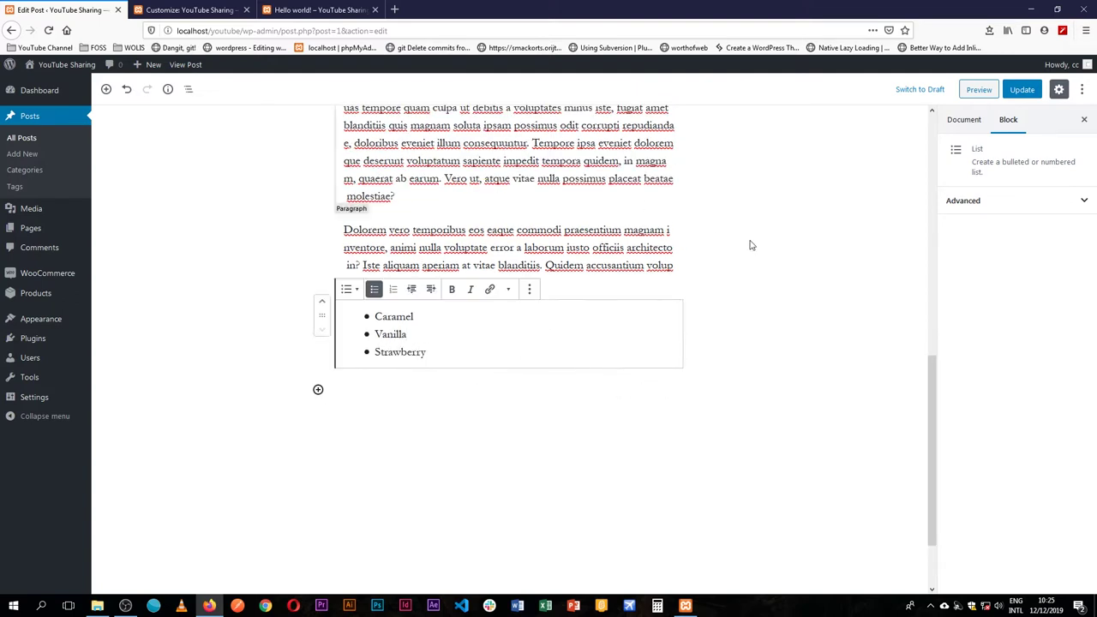
pyautogui.click(757, 271)
pyautogui.click(512, 317)
pyautogui.click(740, 354)
# Browse the block library's categories and expand Common Blocks to examine the block types it offers
pyautogui.scroll(10, 463, 248)
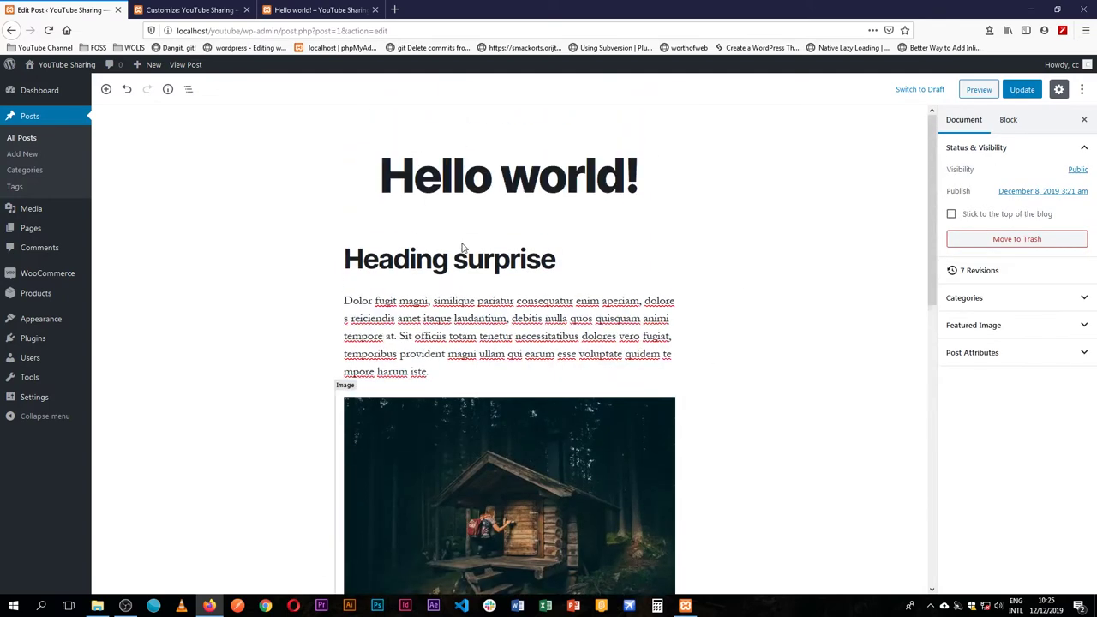
pyautogui.click(105, 89)
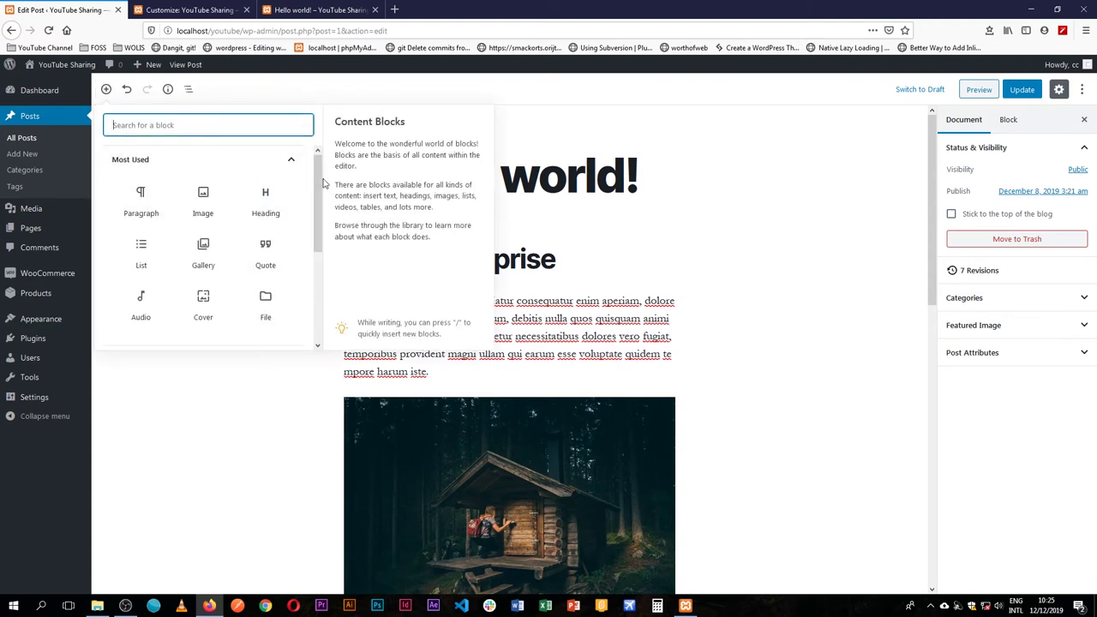
pyautogui.scroll(-3, 318, 197)
pyautogui.scroll(3, 309, 180)
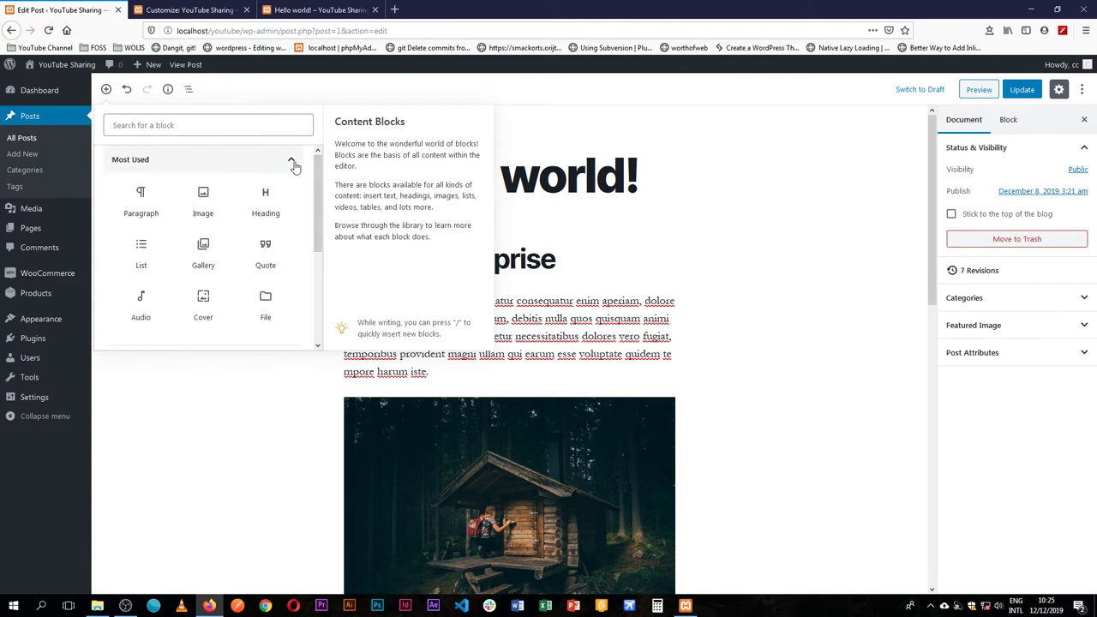
pyautogui.click(293, 162)
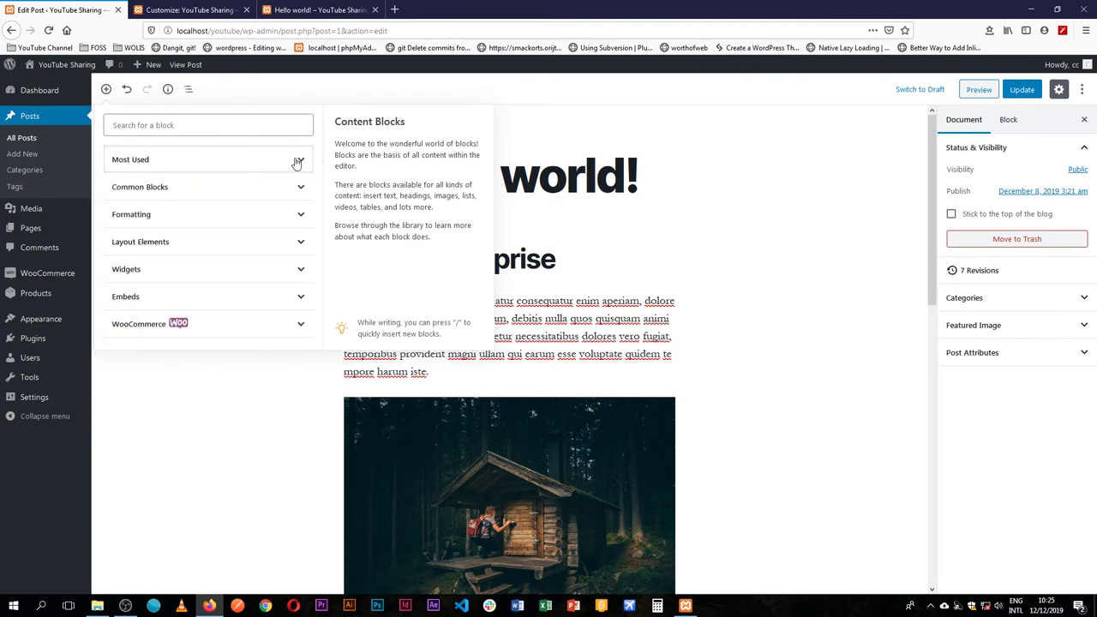
pyautogui.click(297, 162)
pyautogui.scroll(-2, 292, 288)
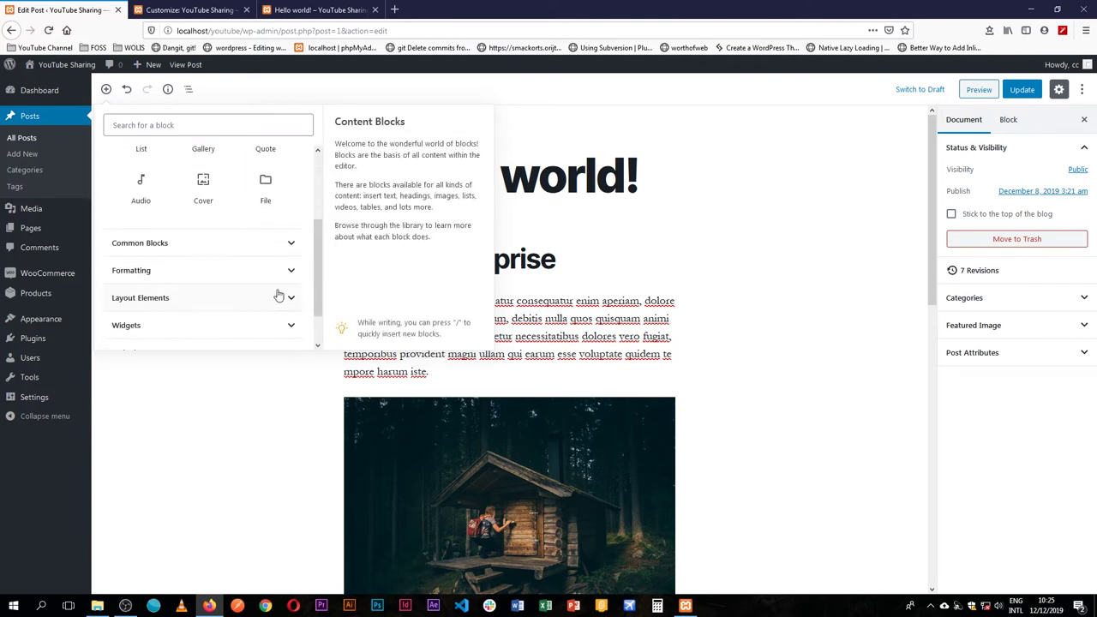
pyautogui.scroll(3, 279, 295)
pyautogui.click(294, 162)
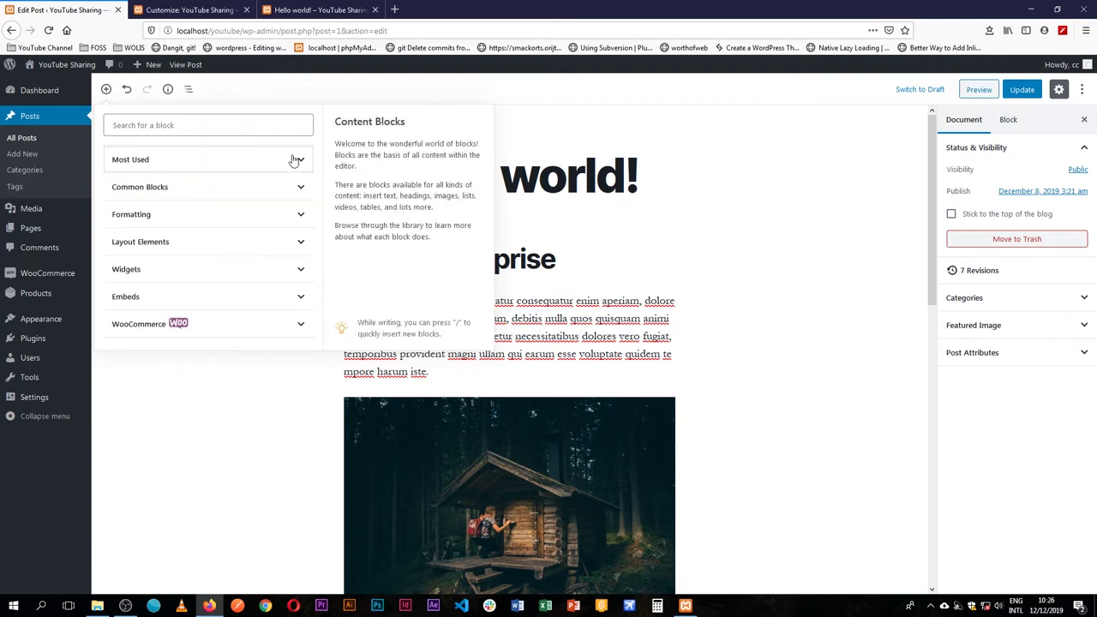
pyautogui.click(300, 188)
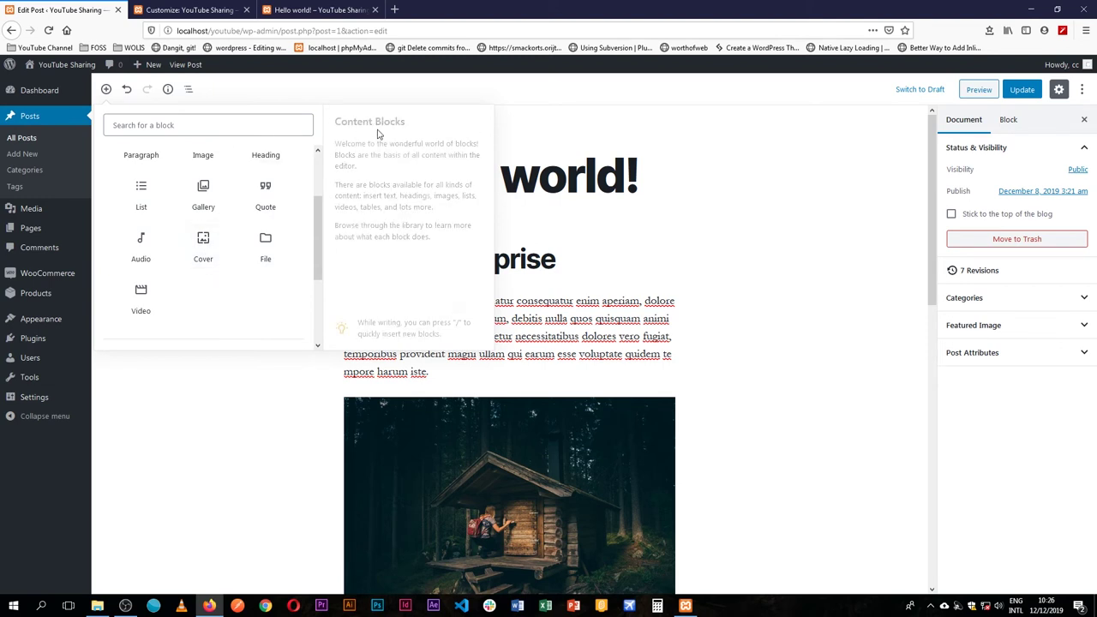
# Examine the block types under Formatting, Layout Elements and Widgets in the block library, collapse the categories and close the library
pyautogui.scroll(-3, 146, 254)
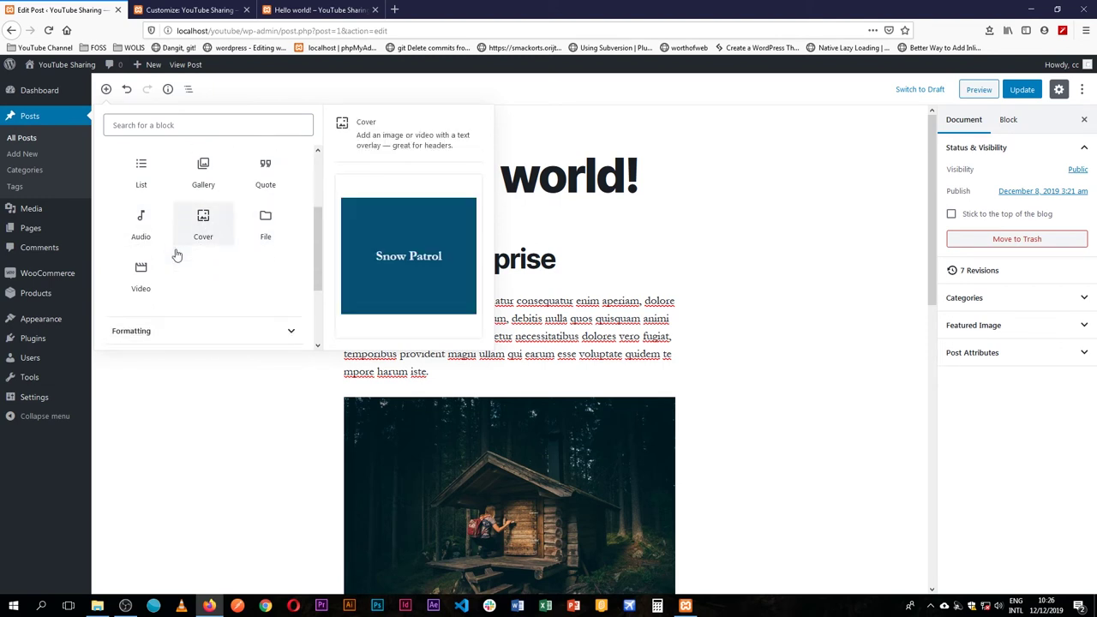
pyautogui.click(289, 223)
pyautogui.scroll(-2, 290, 227)
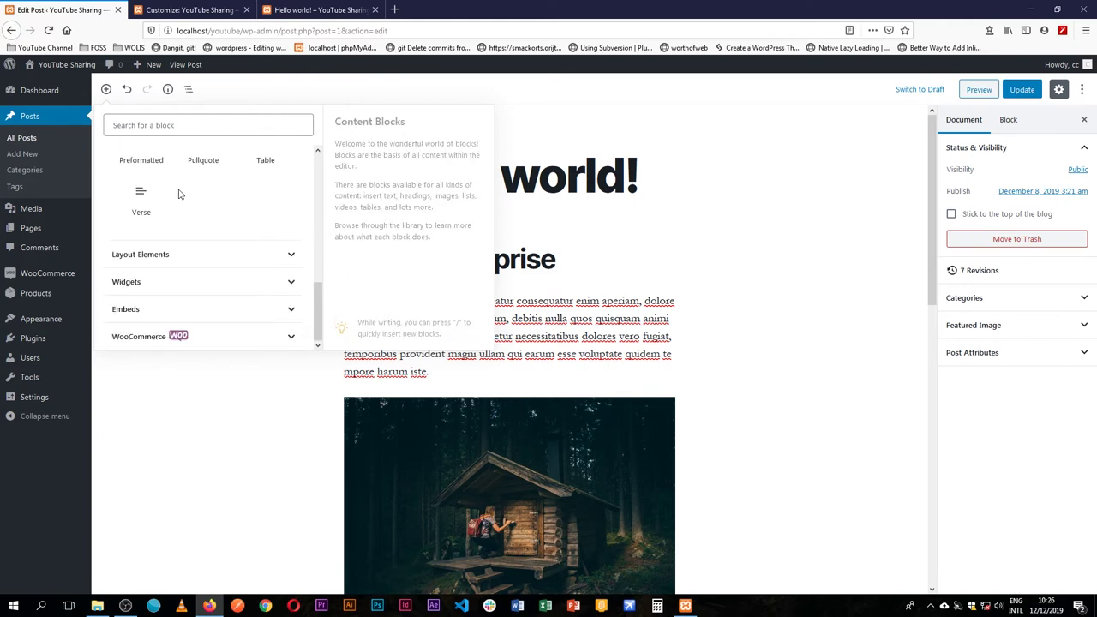
pyautogui.click(291, 254)
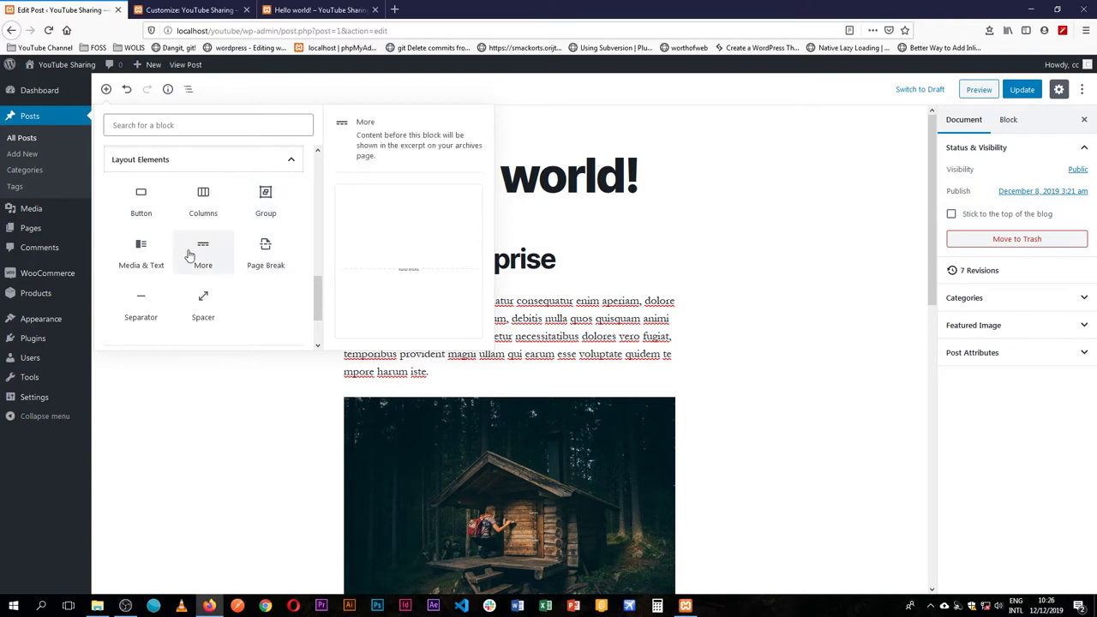
pyautogui.scroll(-1, 144, 272)
pyautogui.scroll(-2, 144, 272)
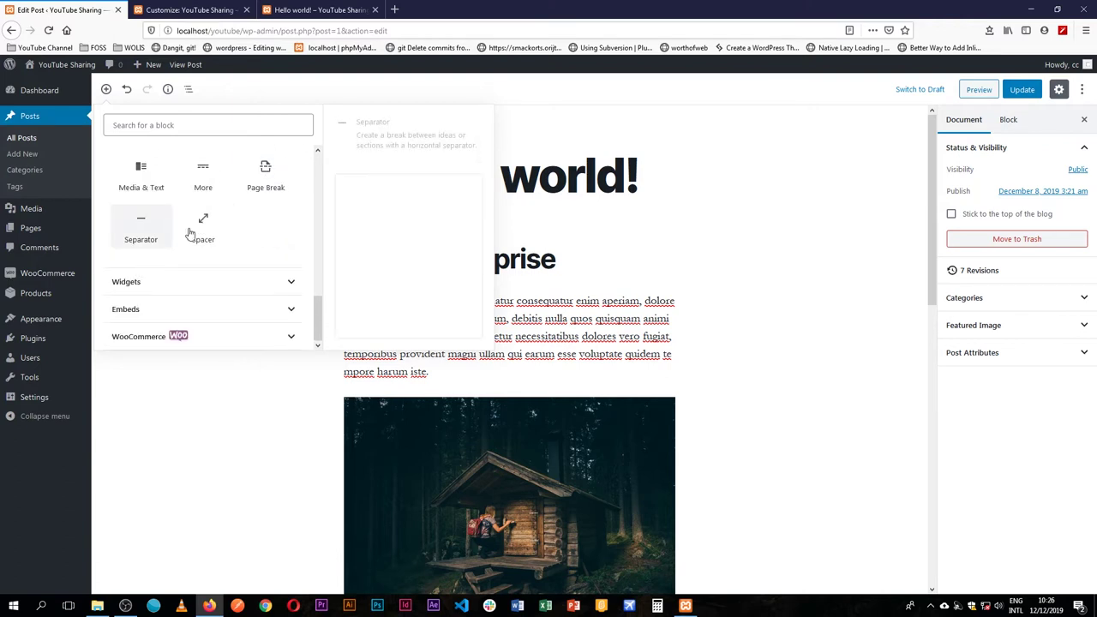
pyautogui.click(286, 279)
pyautogui.scroll(-1, 257, 269)
pyautogui.scroll(5, 295, 216)
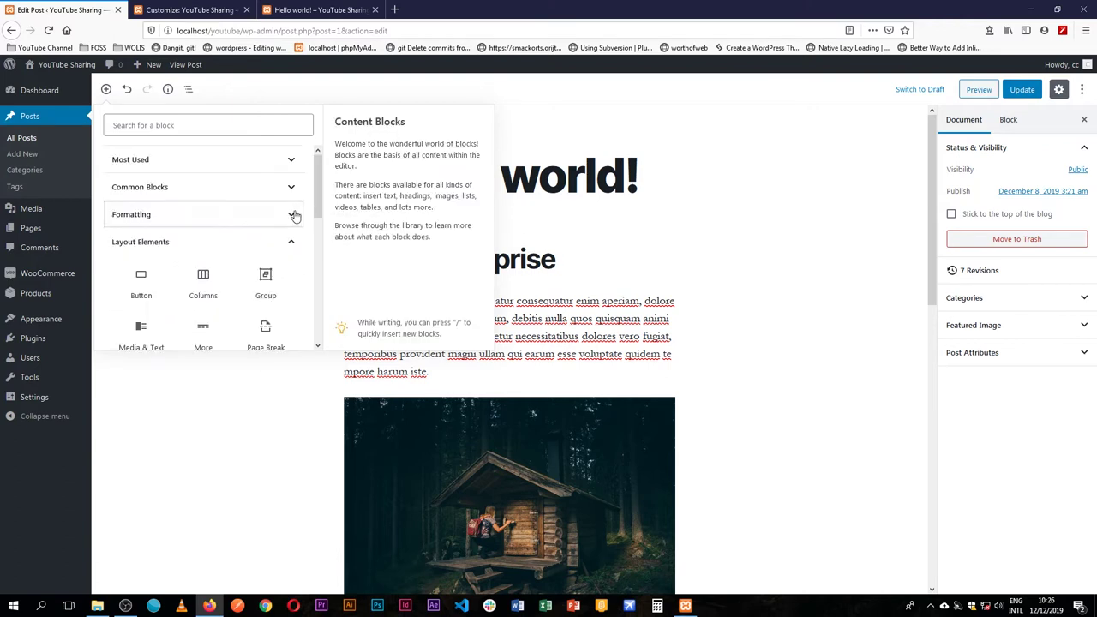
pyautogui.click(289, 243)
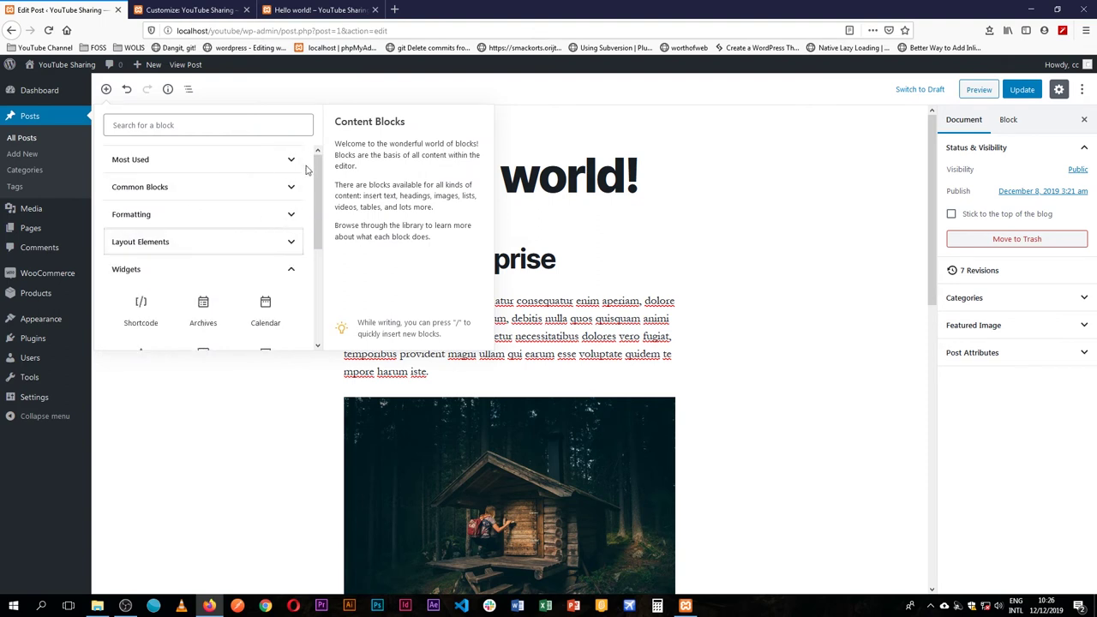
pyautogui.click(287, 273)
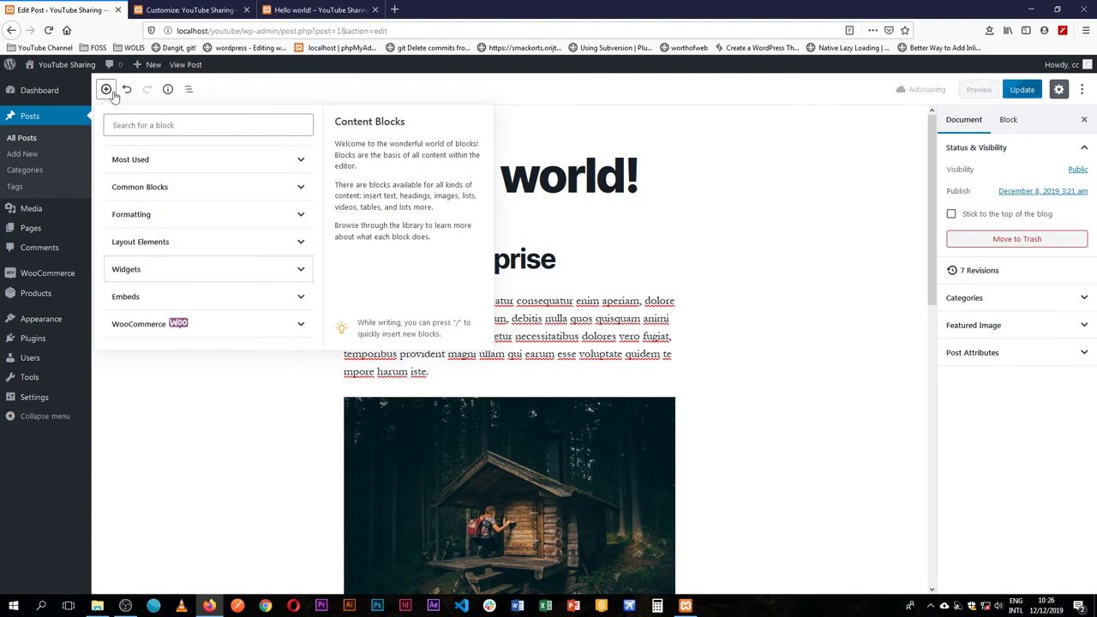
pyautogui.click(774, 275)
# Insert a Twitter embed block after the paragraph ending in "molestiae?" using the slash command, leaving its URL empty
pyautogui.scroll(-5, 776, 386)
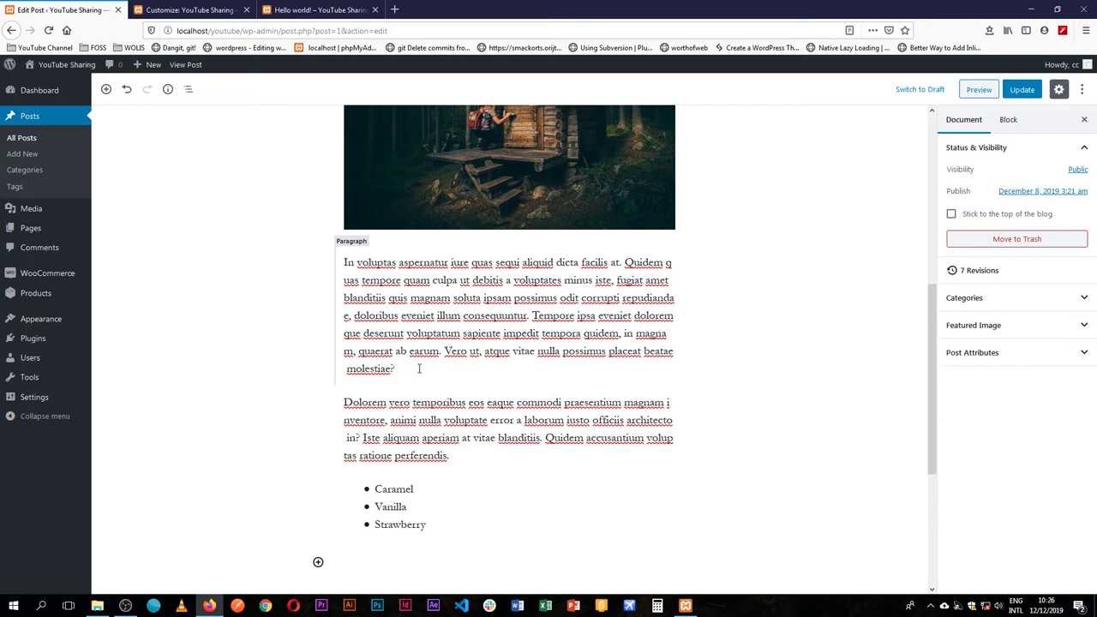
pyautogui.click(406, 366)
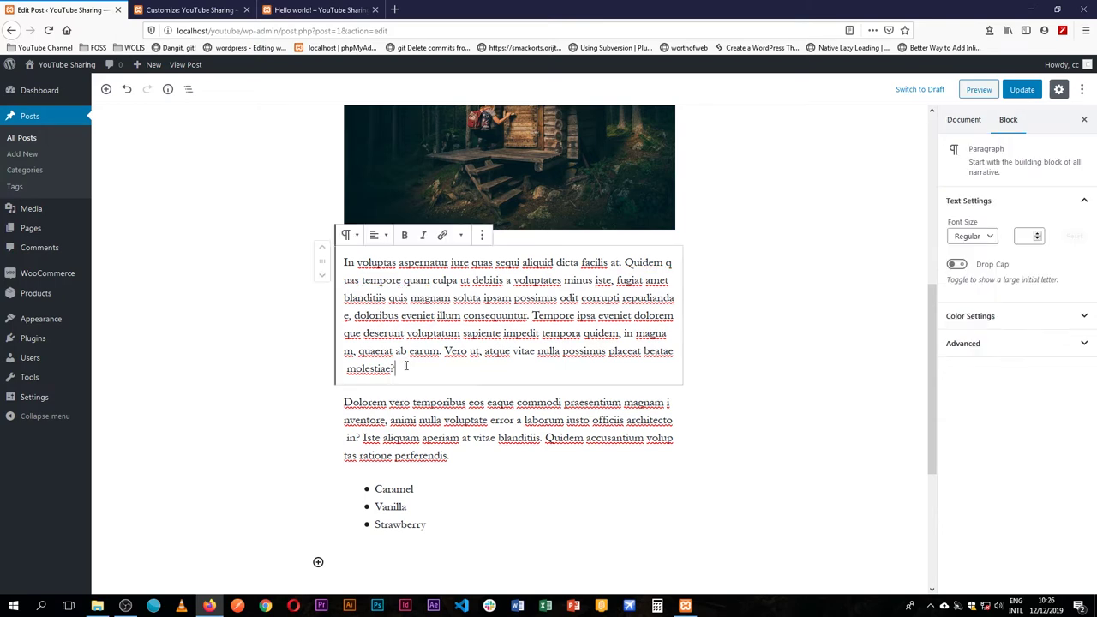
pyautogui.press('Return')
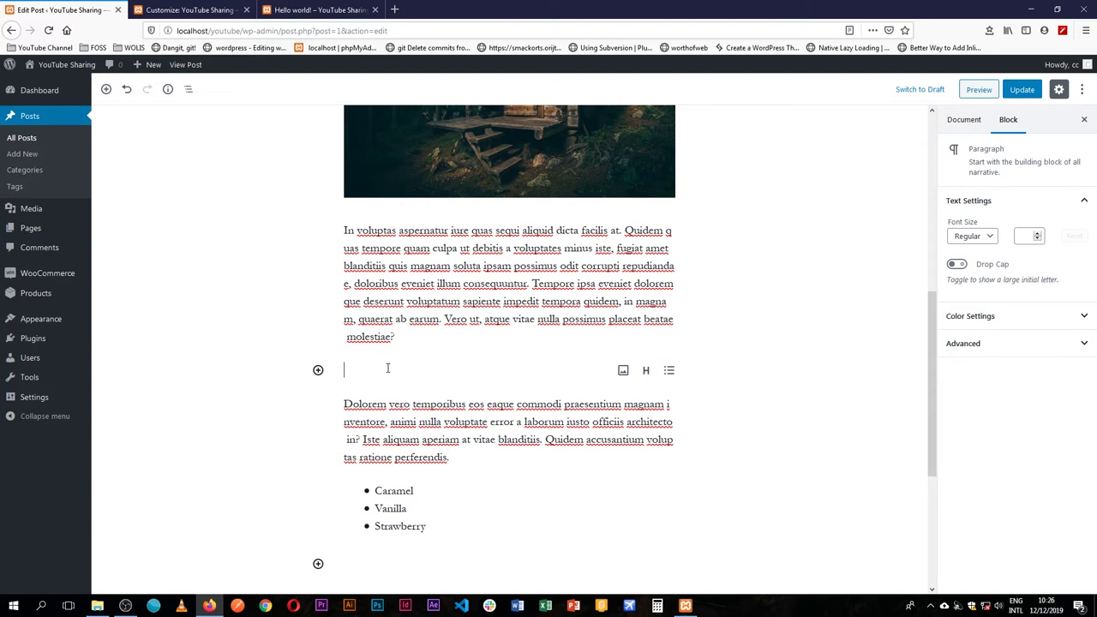
pyautogui.write('/t')
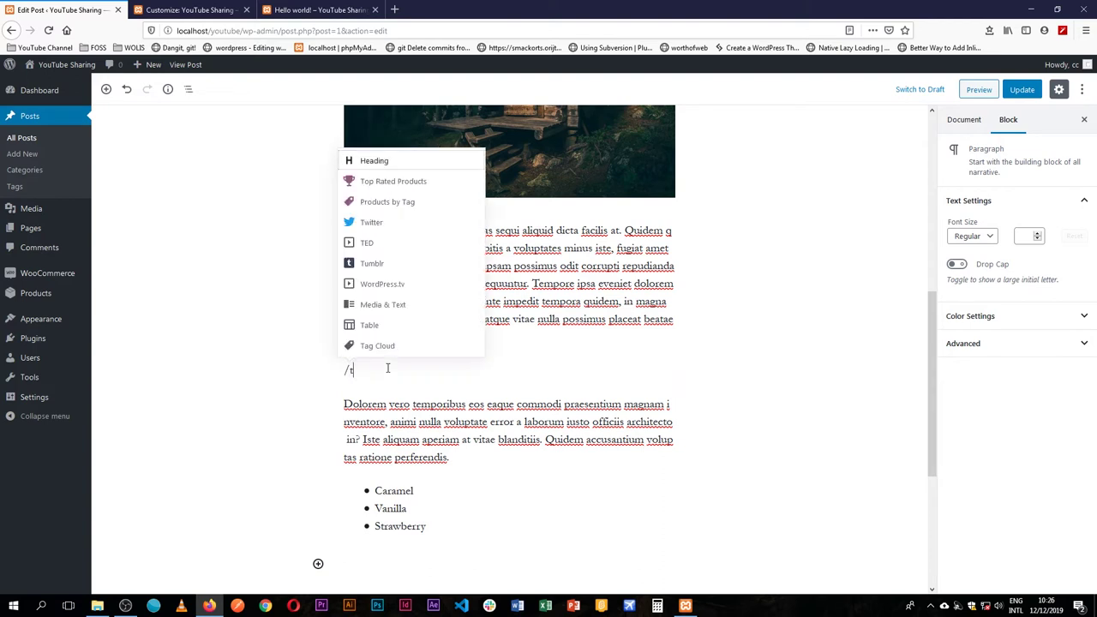
pyautogui.press('BackSpace')
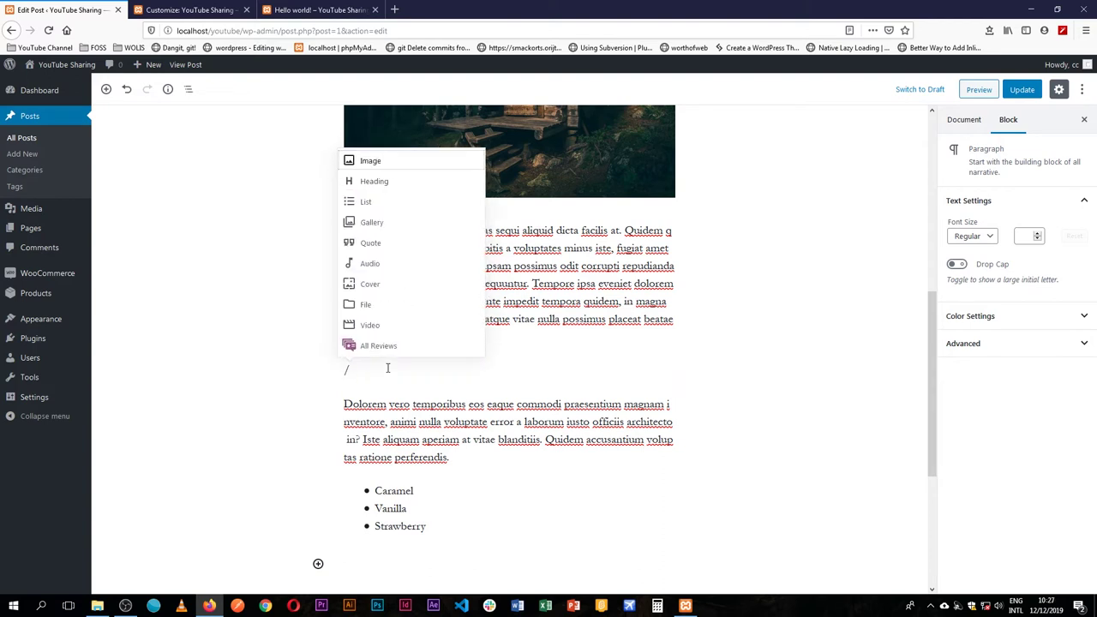
pyautogui.write('t')
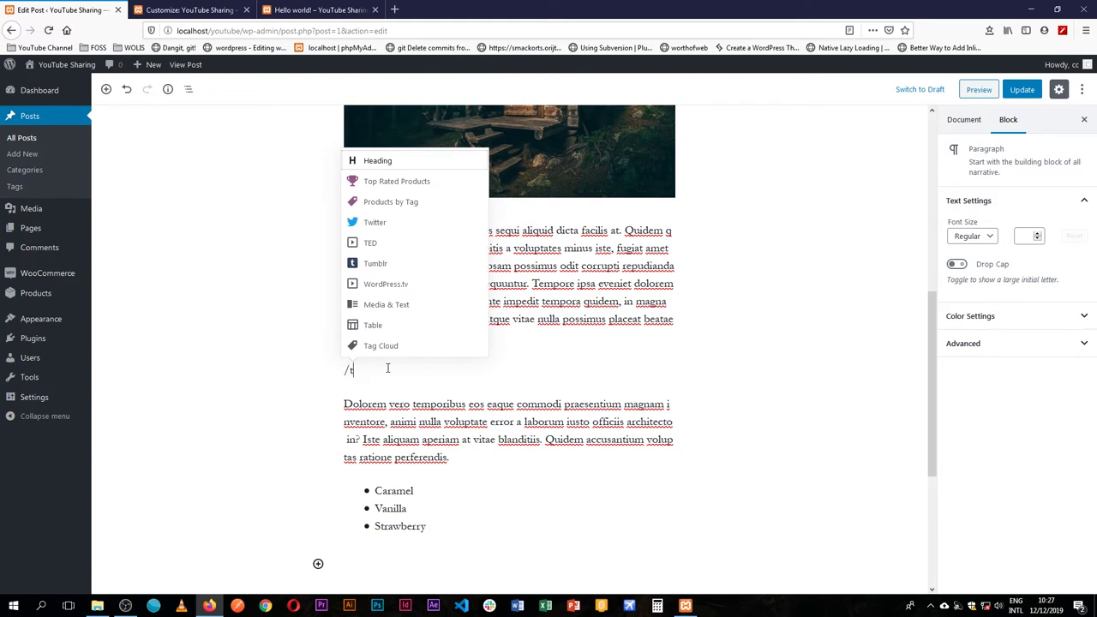
pyautogui.write('w')
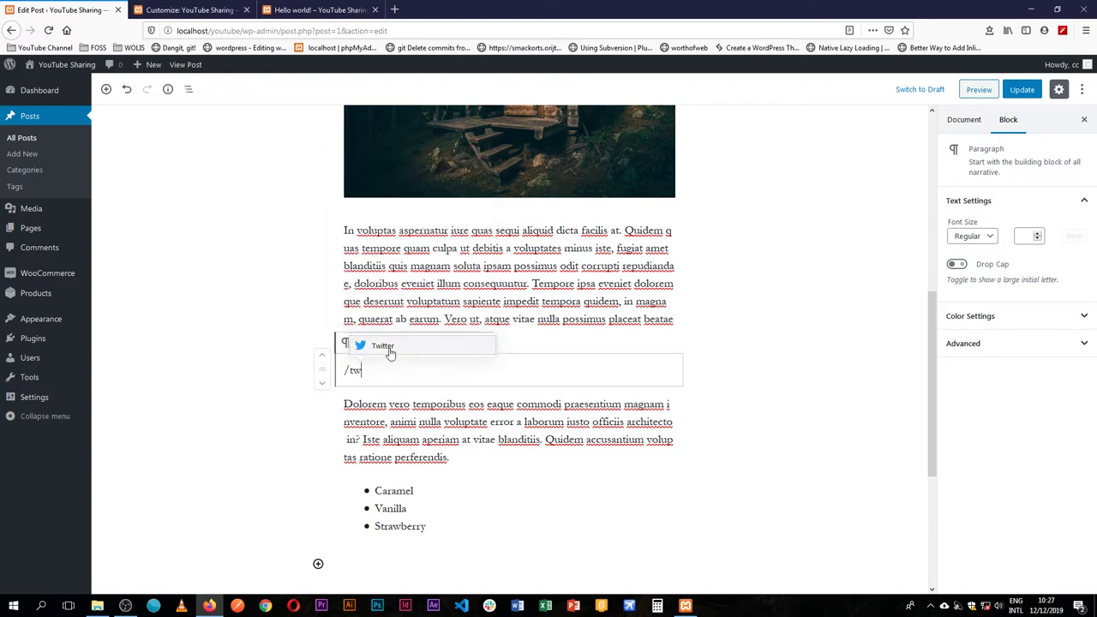
pyautogui.click(382, 346)
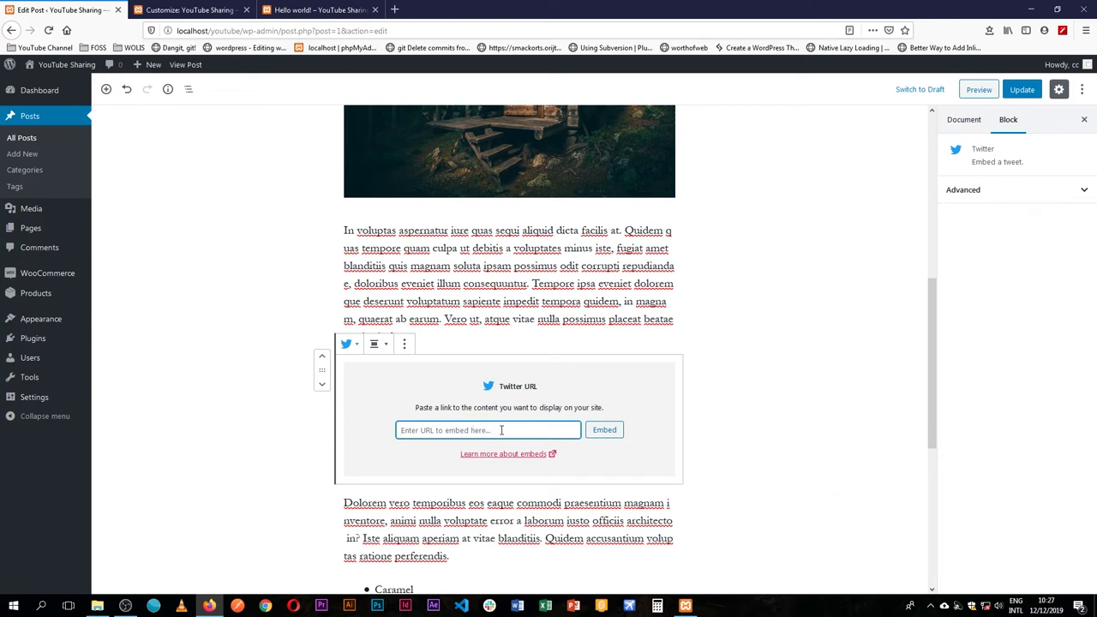
pyautogui.click(718, 440)
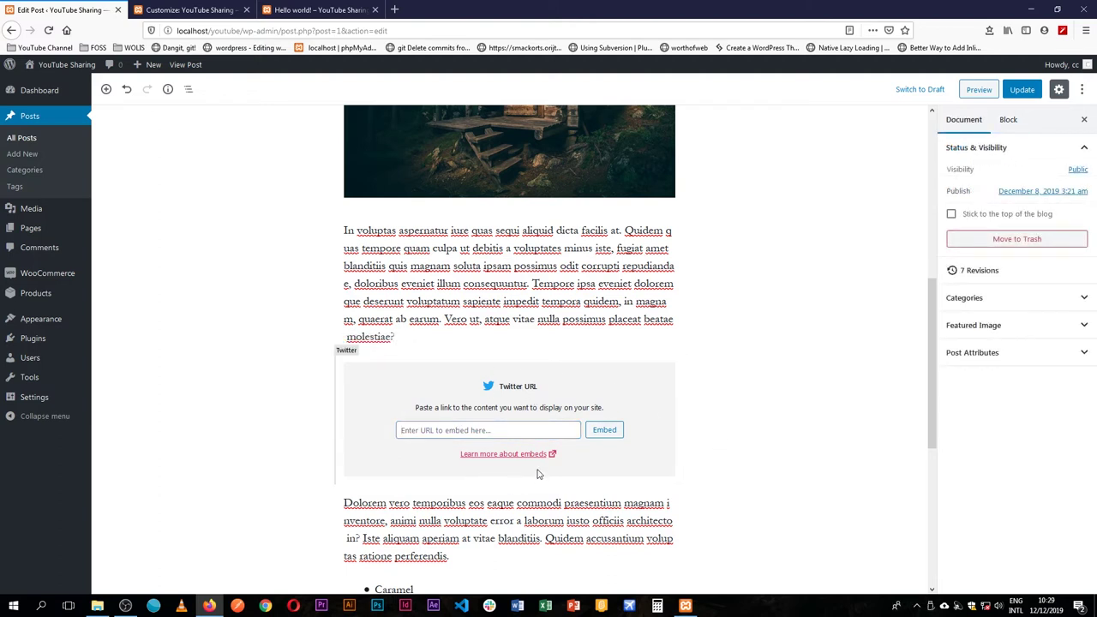
# Add a Facebook embed block directly below the Twitter block using the slash command
pyautogui.click(509, 486)
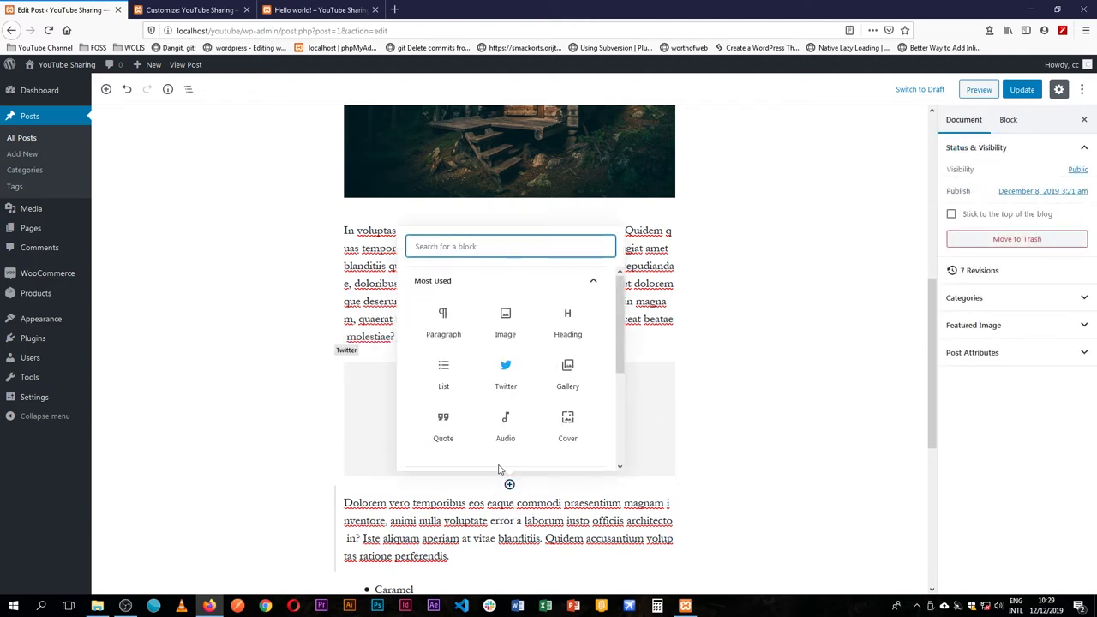
pyautogui.click(625, 489)
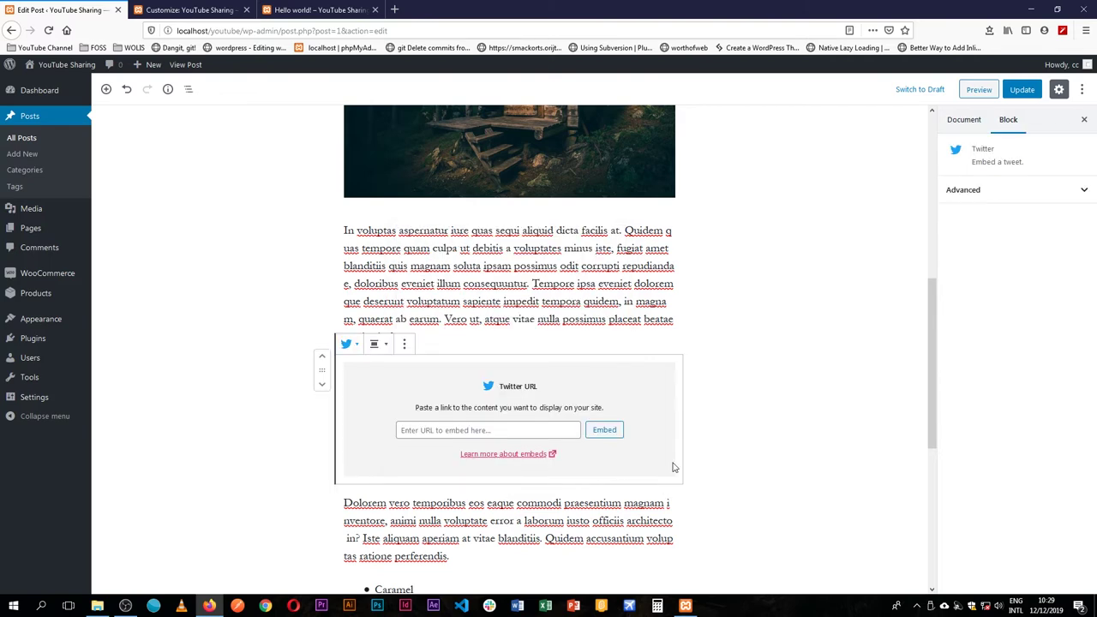
pyautogui.press('Return')
pyautogui.write('/face')
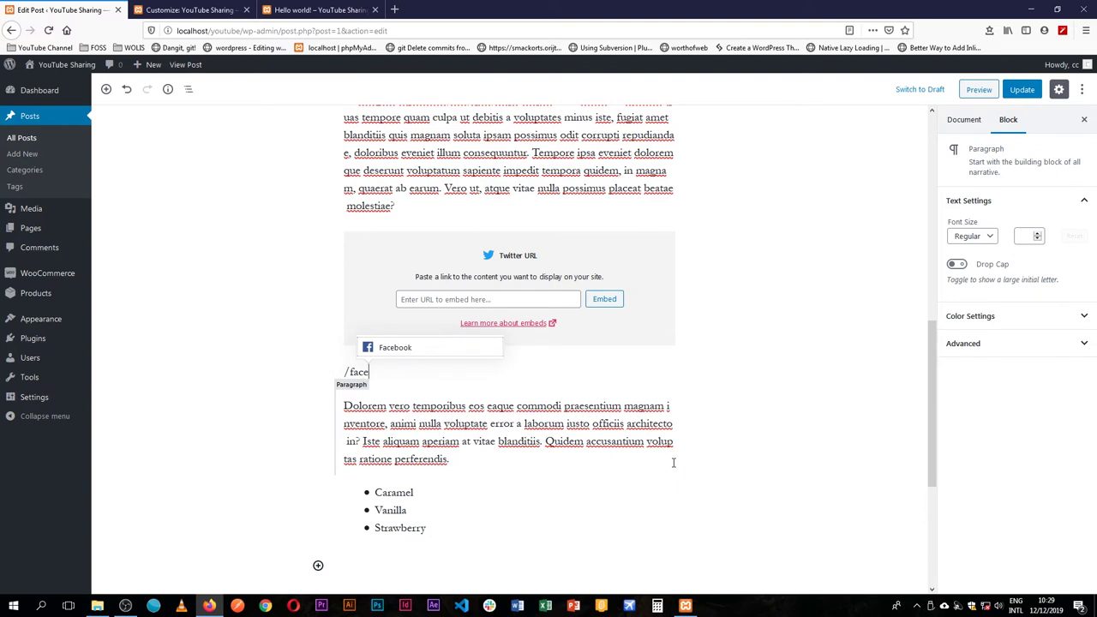
pyautogui.click(418, 349)
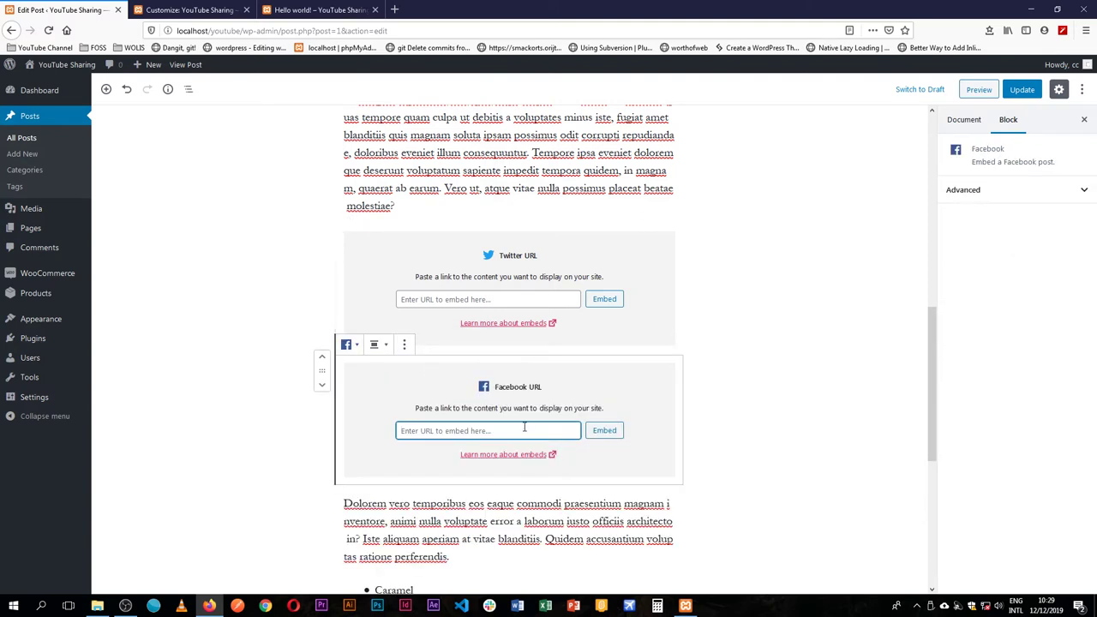
# Add a Gallery block directly below the Facebook embed block using the slash command
pyautogui.click(617, 501)
pyautogui.click(641, 472)
pyautogui.press('Down')
pyautogui.press('Return')
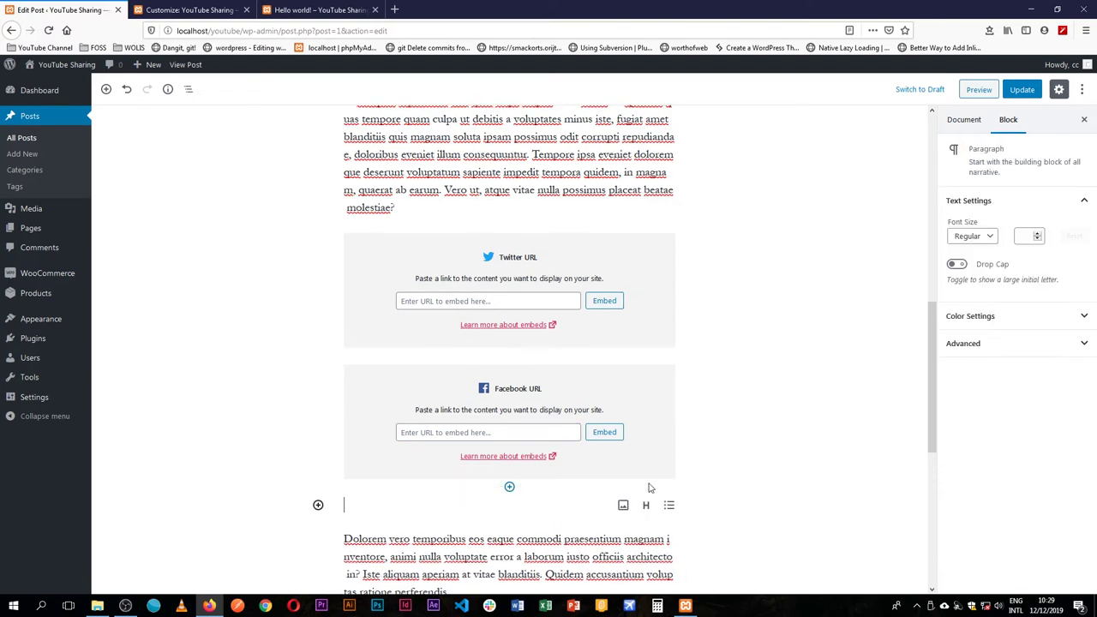
pyautogui.write('/galler')
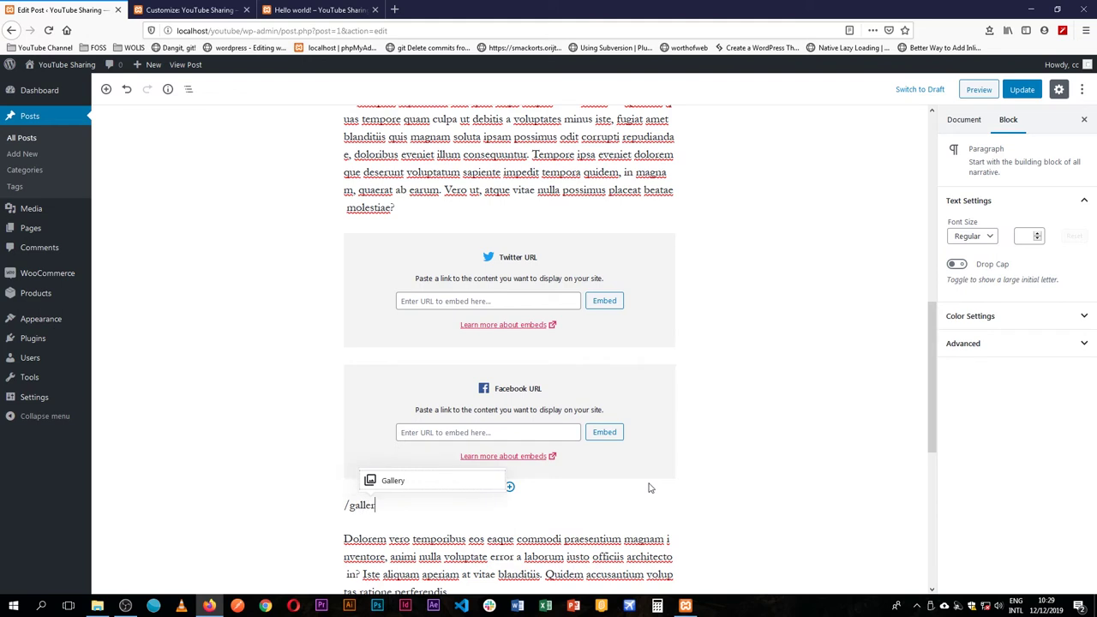
pyautogui.click(397, 481)
pyautogui.scroll(-3, 812, 533)
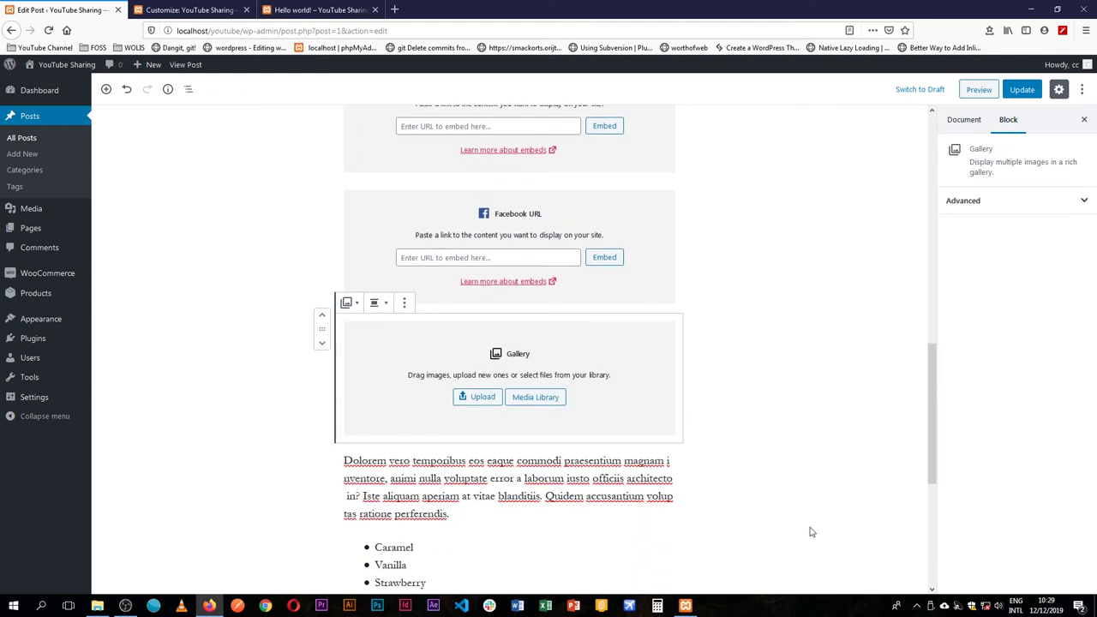
# Fill the gallery with the forest cabin photo and the WordPress logo from the media library, then deselect the block
pyautogui.click(525, 400)
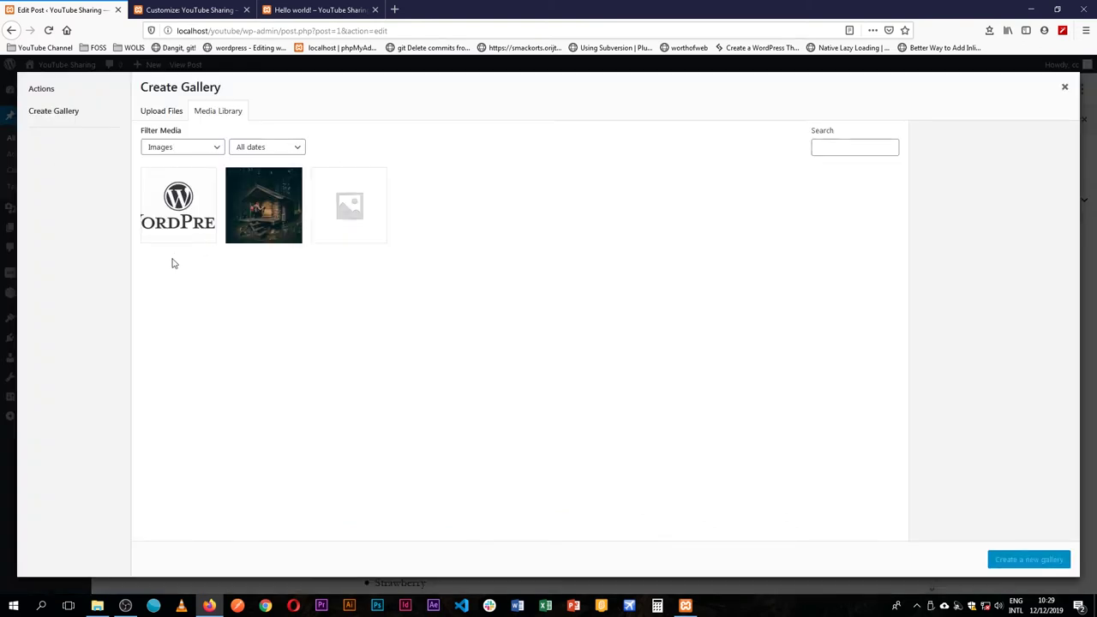
pyautogui.click(260, 219)
pyautogui.click(201, 215)
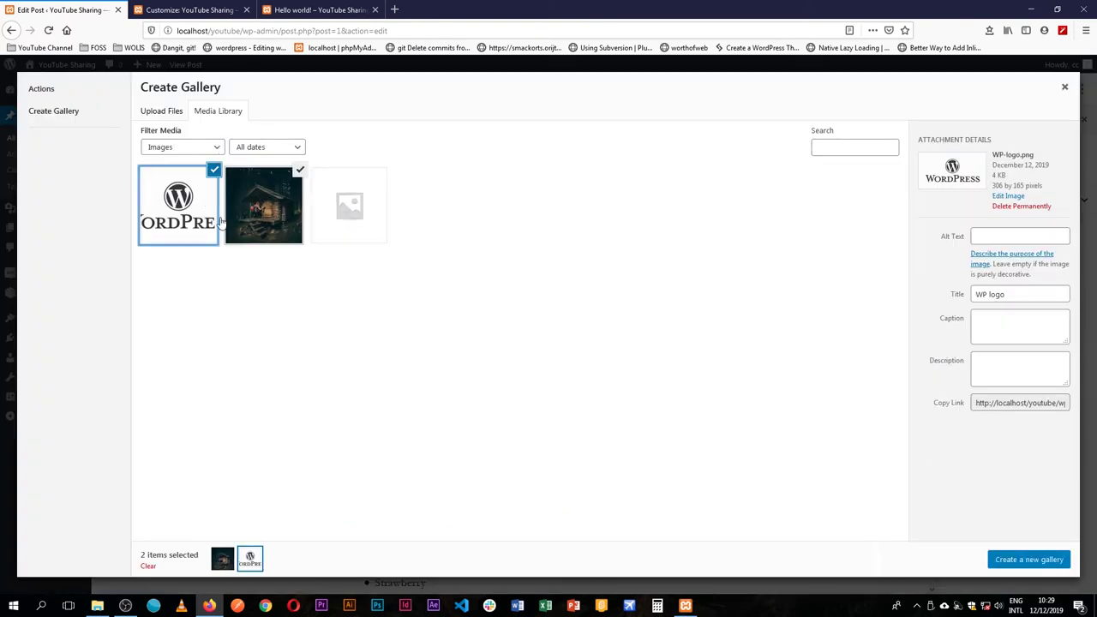
pyautogui.click(1033, 560)
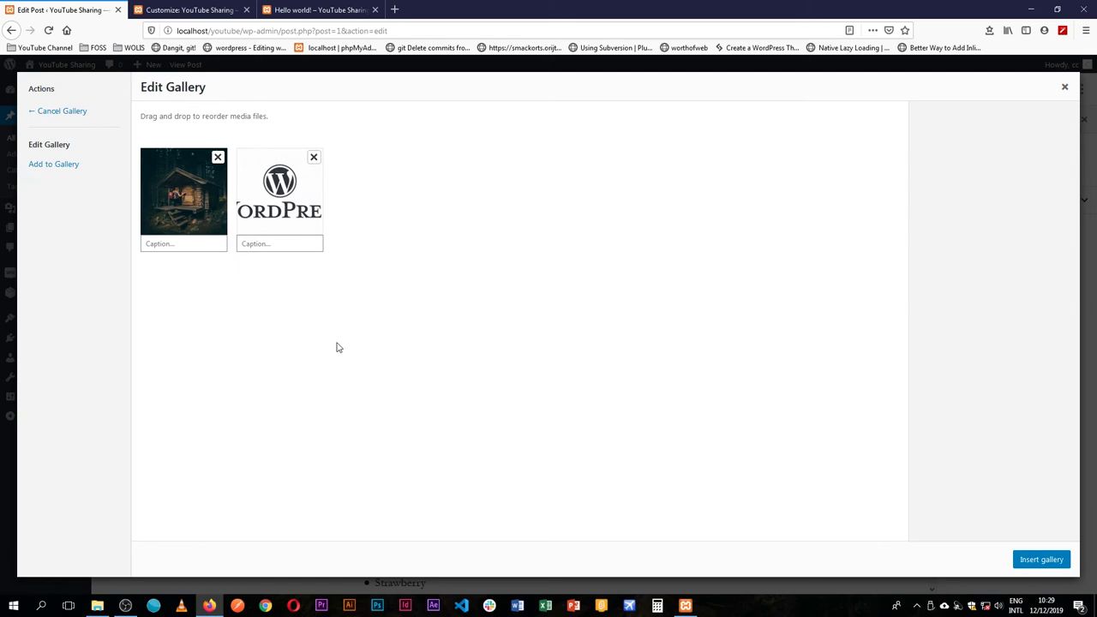
pyautogui.click(1042, 560)
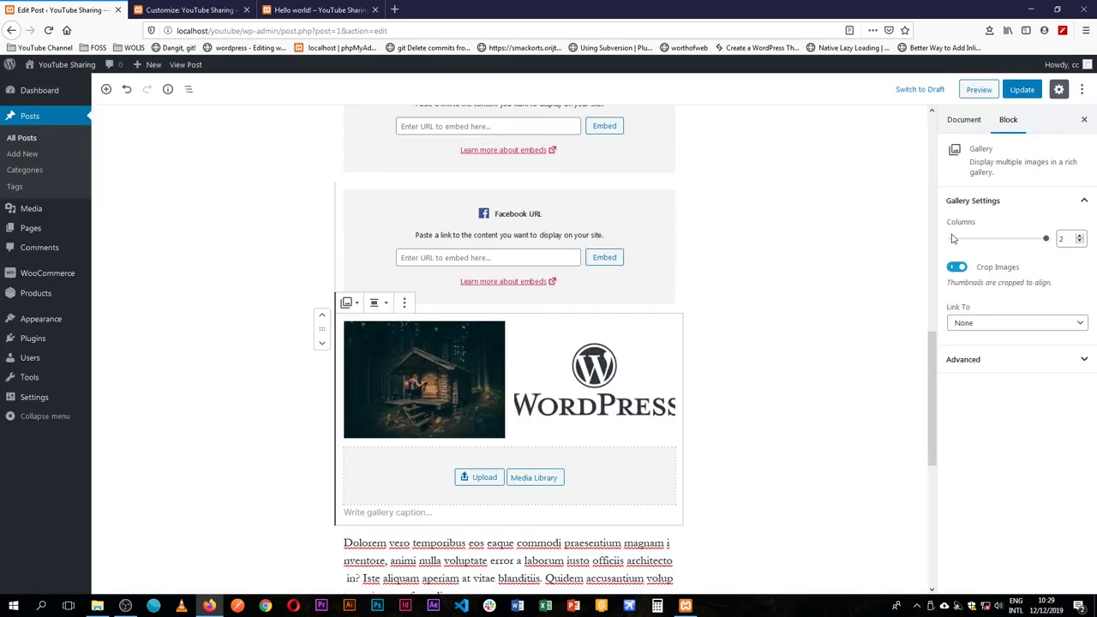
pyautogui.click(829, 368)
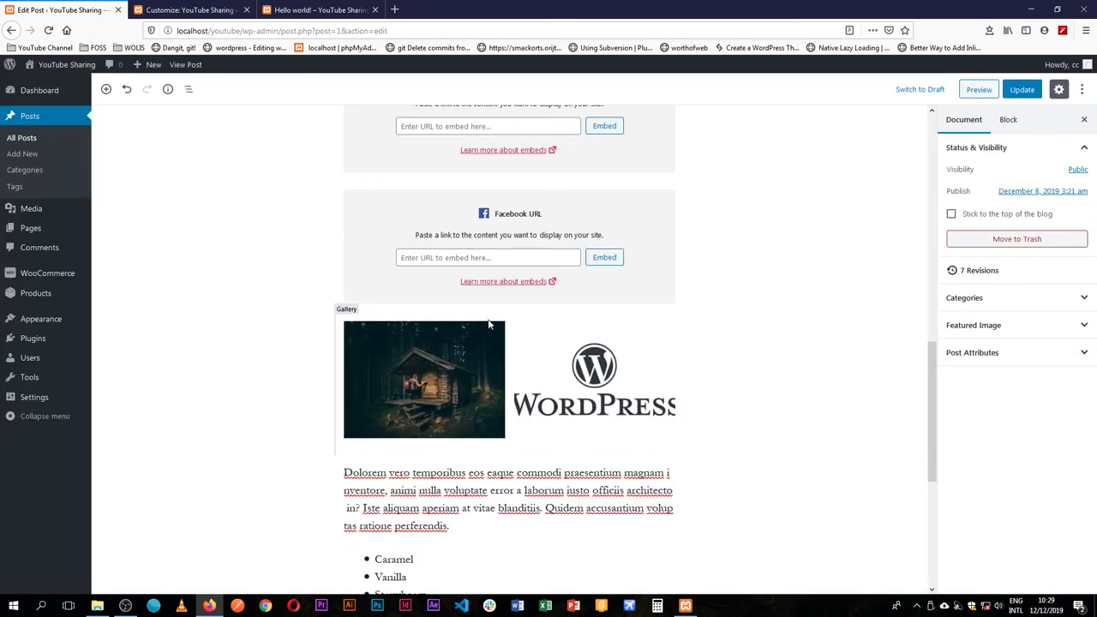
# Move the large forest cabin image block below the paragraph starting "In voluptas aspernatur"
pyautogui.scroll(10, 619, 380)
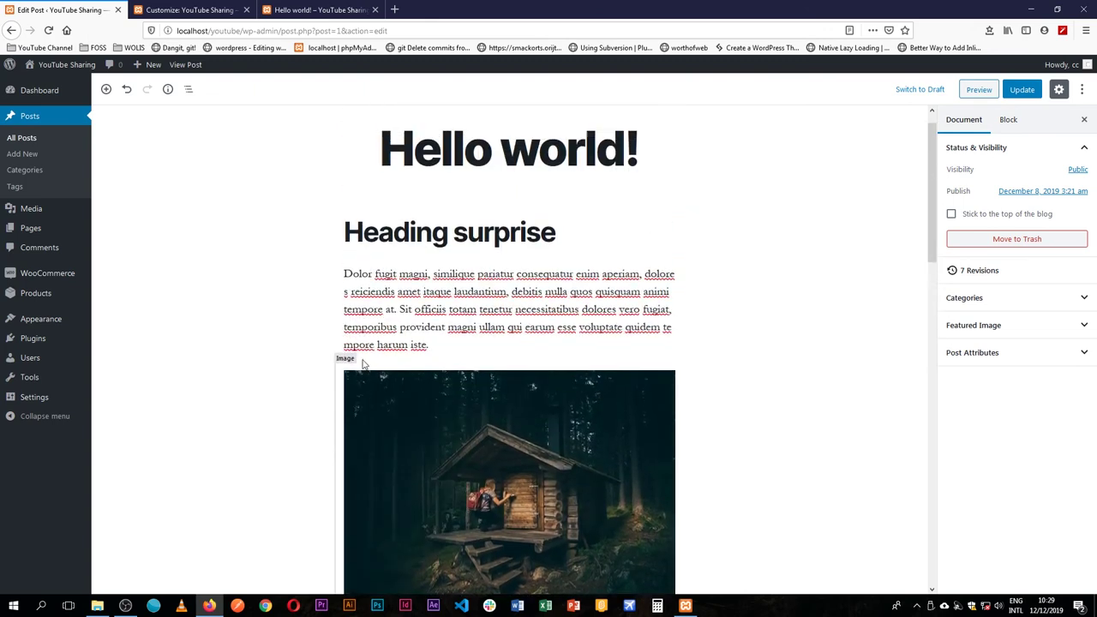
pyautogui.click(472, 315)
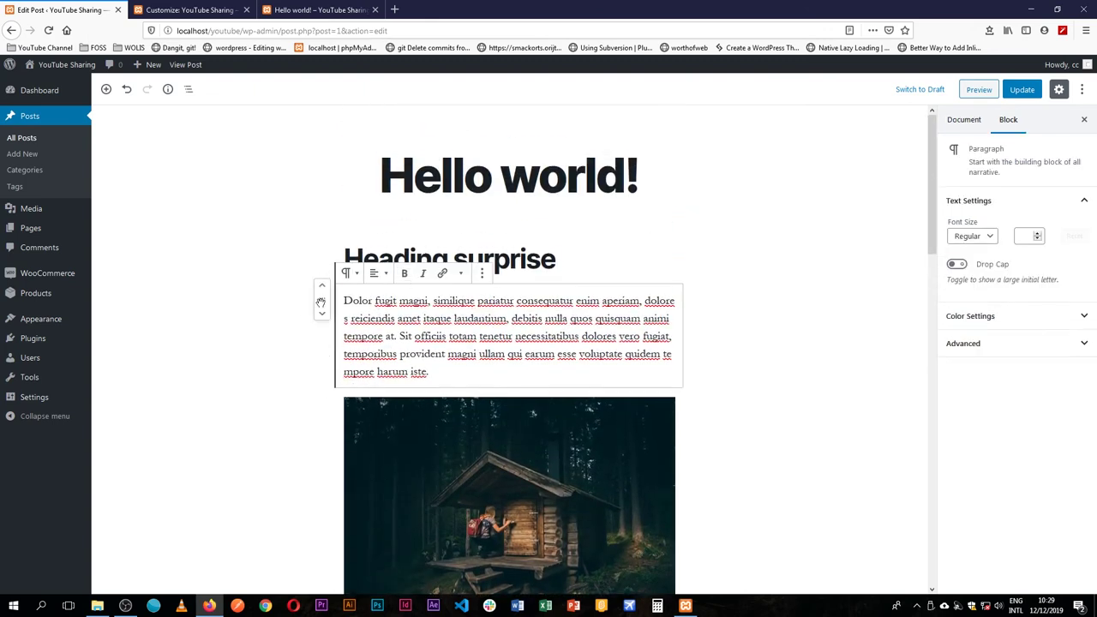
pyautogui.click(404, 438)
pyautogui.scroll(-4, 415, 424)
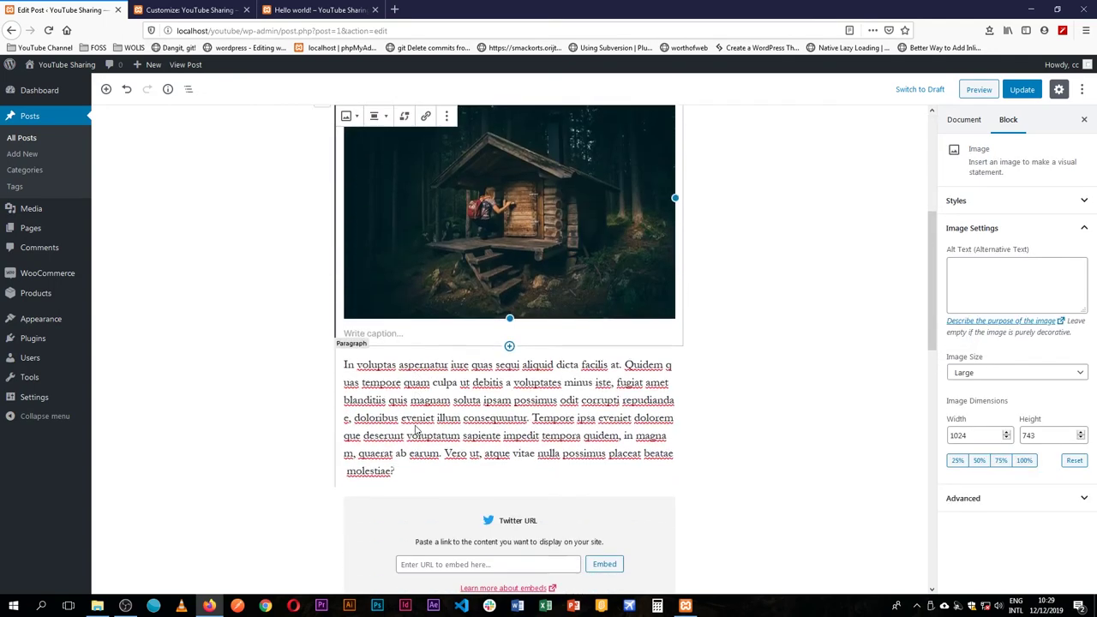
pyautogui.scroll(2, 357, 208)
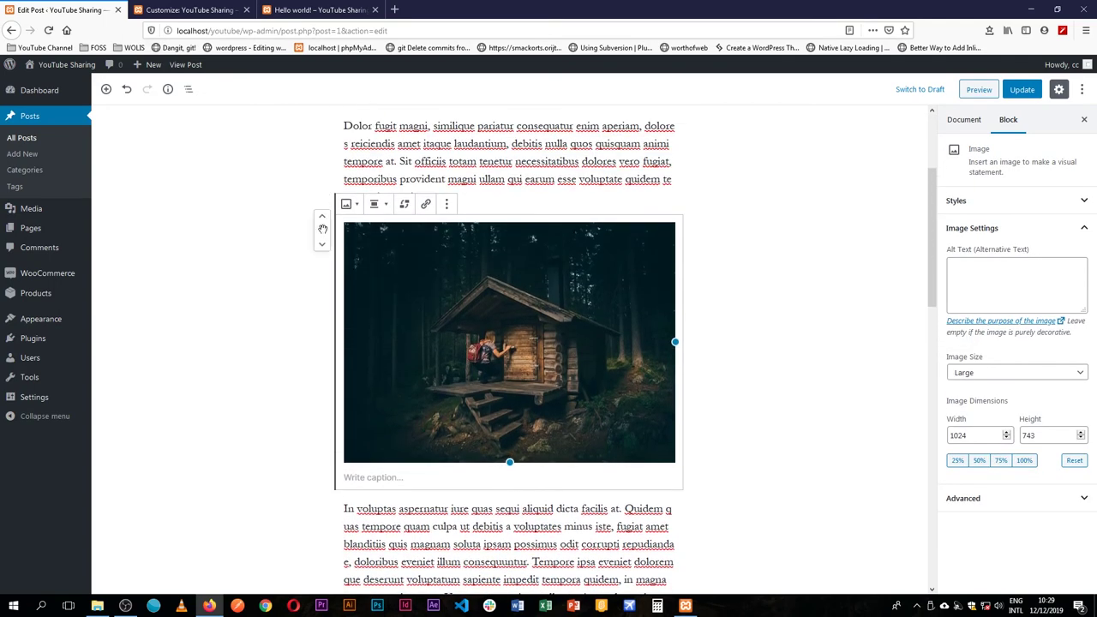
pyautogui.moveTo(322, 232); pyautogui.dragTo(326, 512)
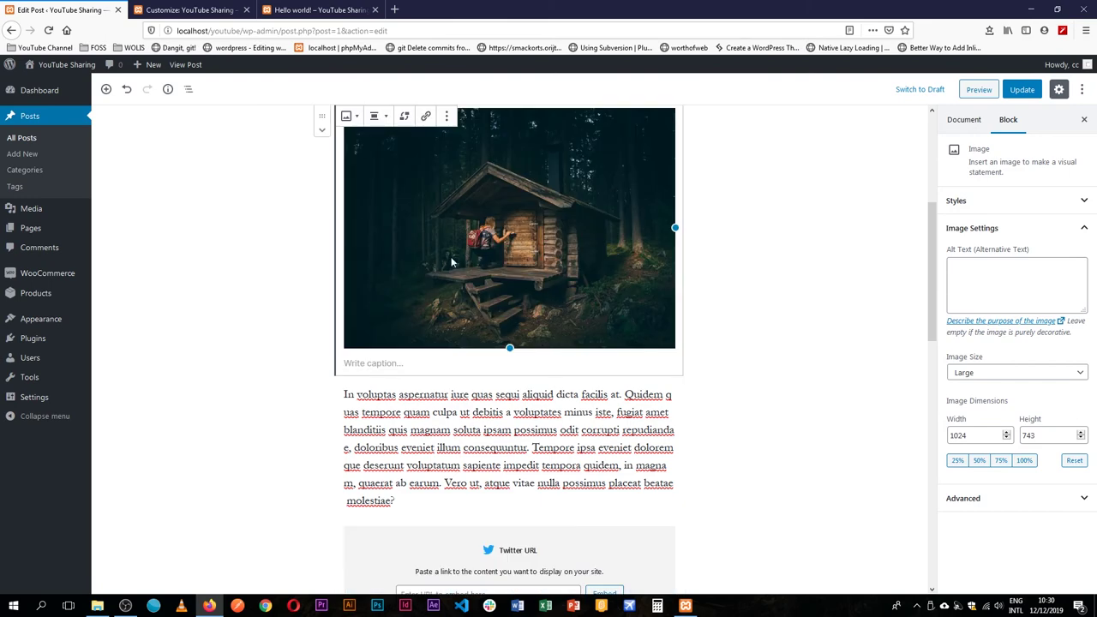
pyautogui.scroll(3, 335, 184)
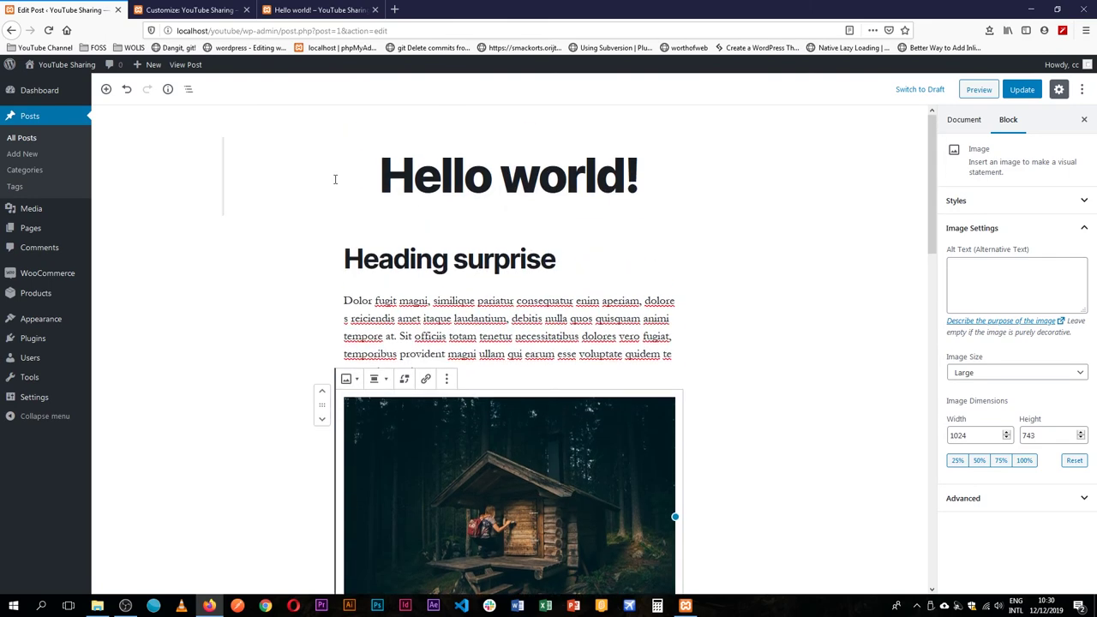
pyautogui.scroll(-2, 320, 237)
pyautogui.moveTo(323, 170); pyautogui.dragTo(359, 515)
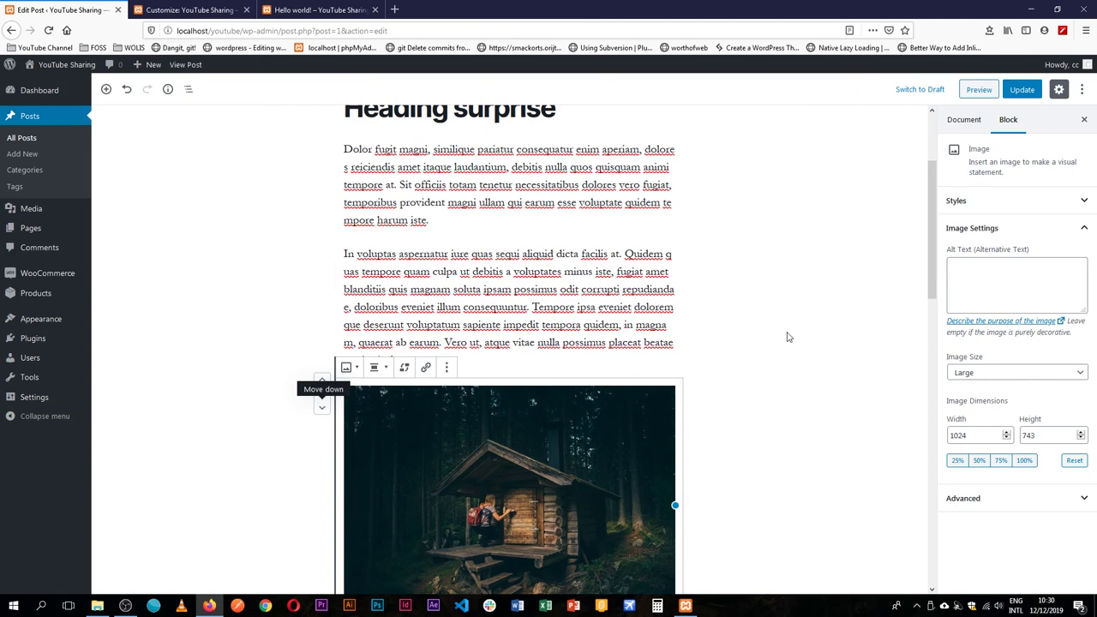
# Move the large forest cabin image block up above both paragraphs, directly below the "Heading surprise" heading
pyautogui.scroll(3, 495, 354)
pyautogui.scroll(-5, 495, 354)
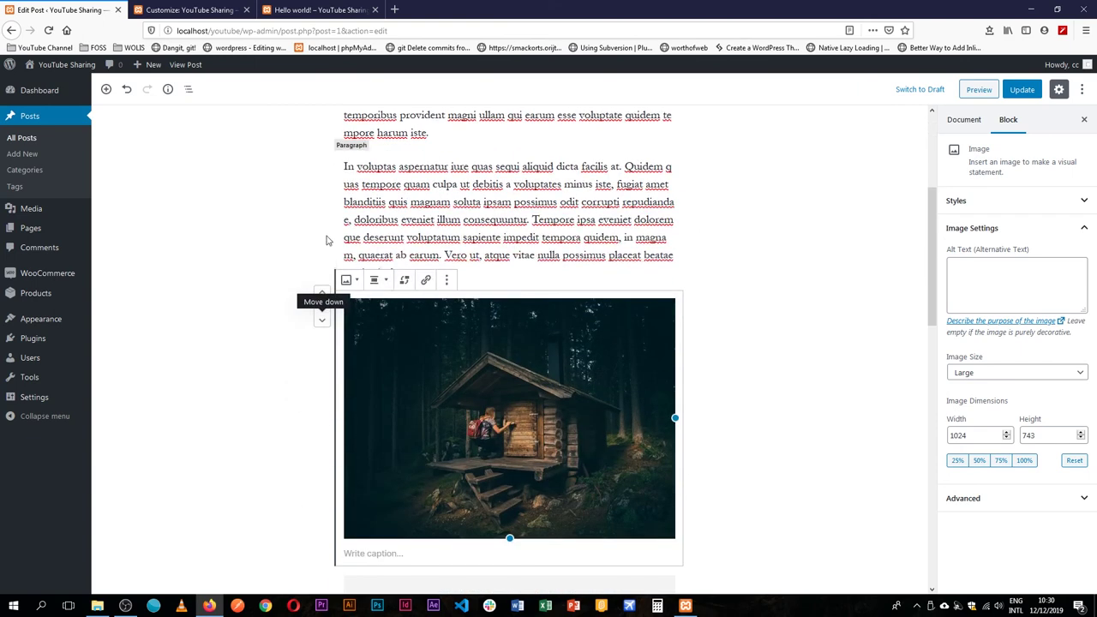
pyautogui.click(283, 239)
pyautogui.click(375, 343)
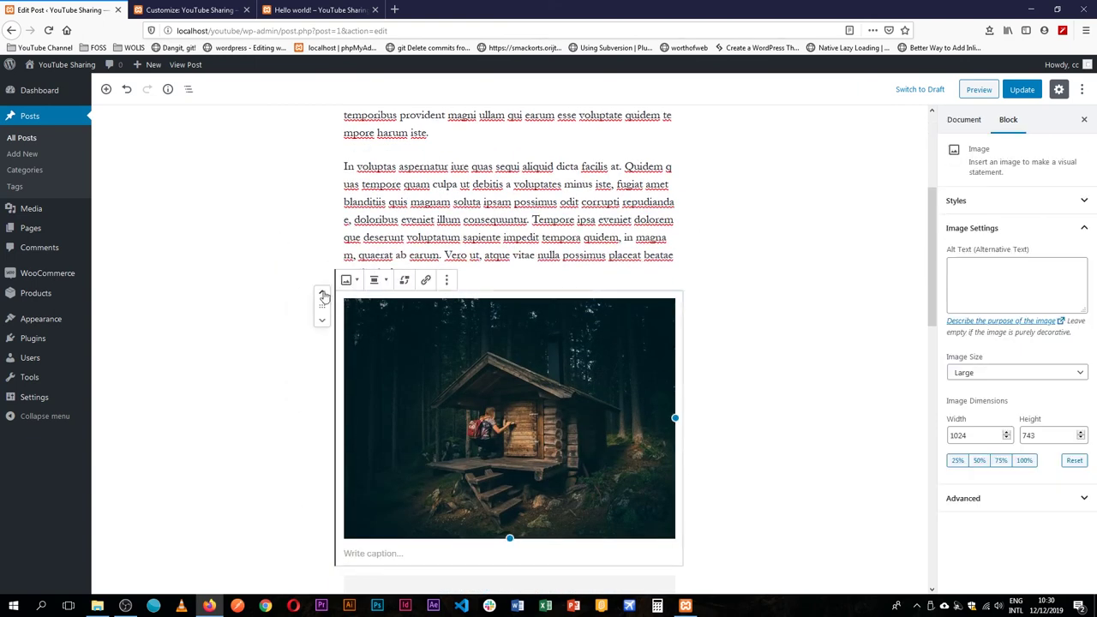
pyautogui.click(323, 296)
pyautogui.click(323, 296)
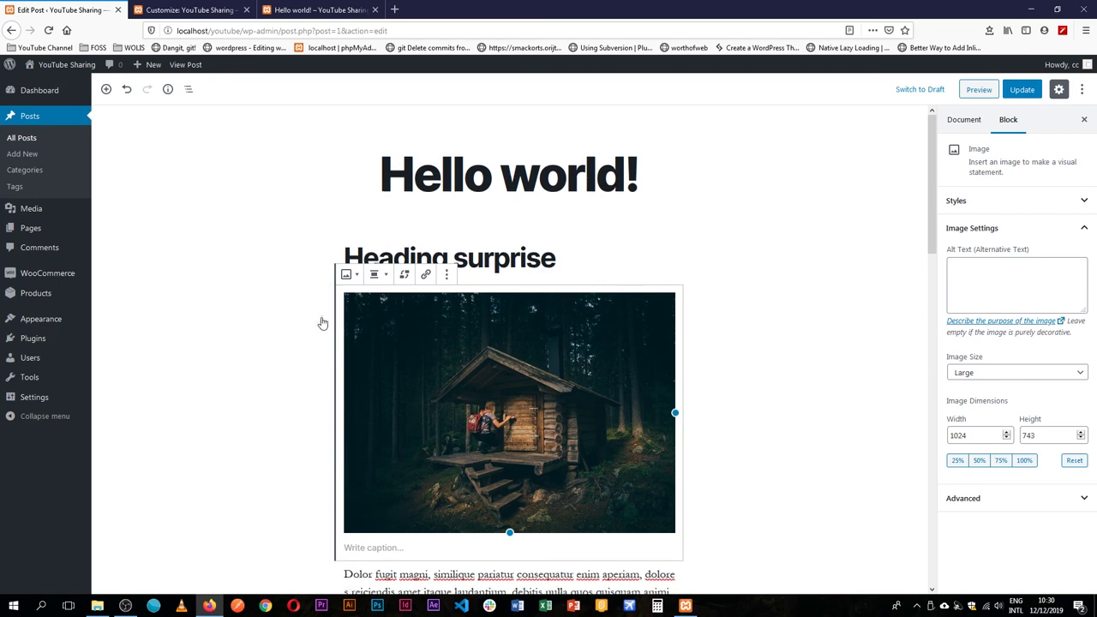
# Move the large forest cabin image block down past the embeds and gallery to below the paragraph starting "Dolorem vero", then deselect it
pyautogui.click(322, 323)
pyautogui.click(323, 323)
pyautogui.click(322, 323)
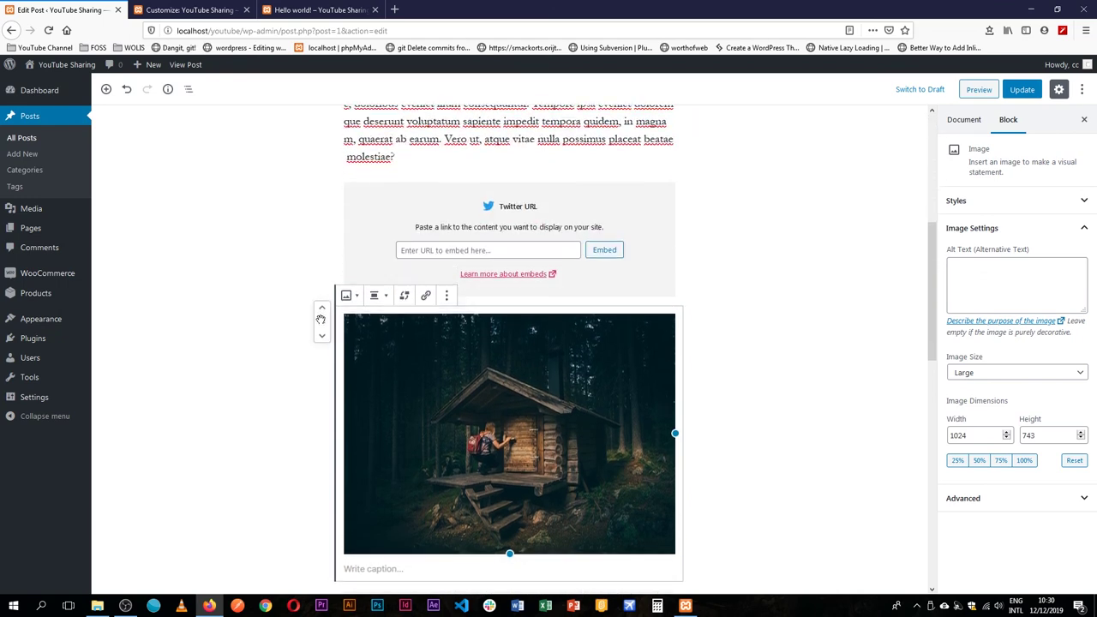
pyautogui.click(322, 337)
pyautogui.click(323, 337)
pyautogui.click(322, 337)
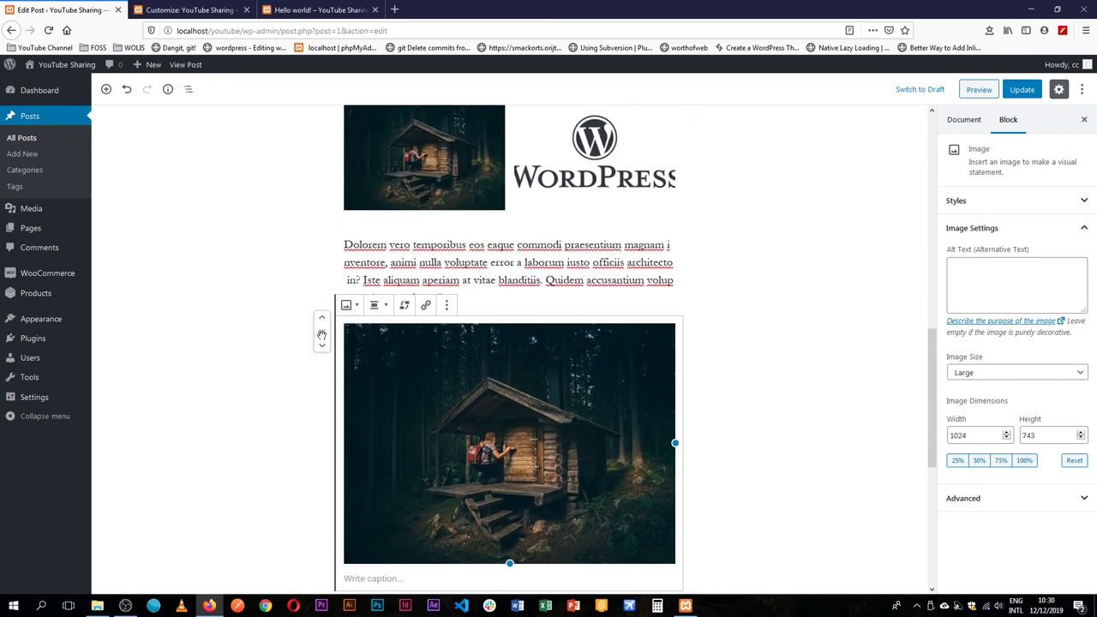
pyautogui.click(805, 293)
pyautogui.scroll(10, 746, 257)
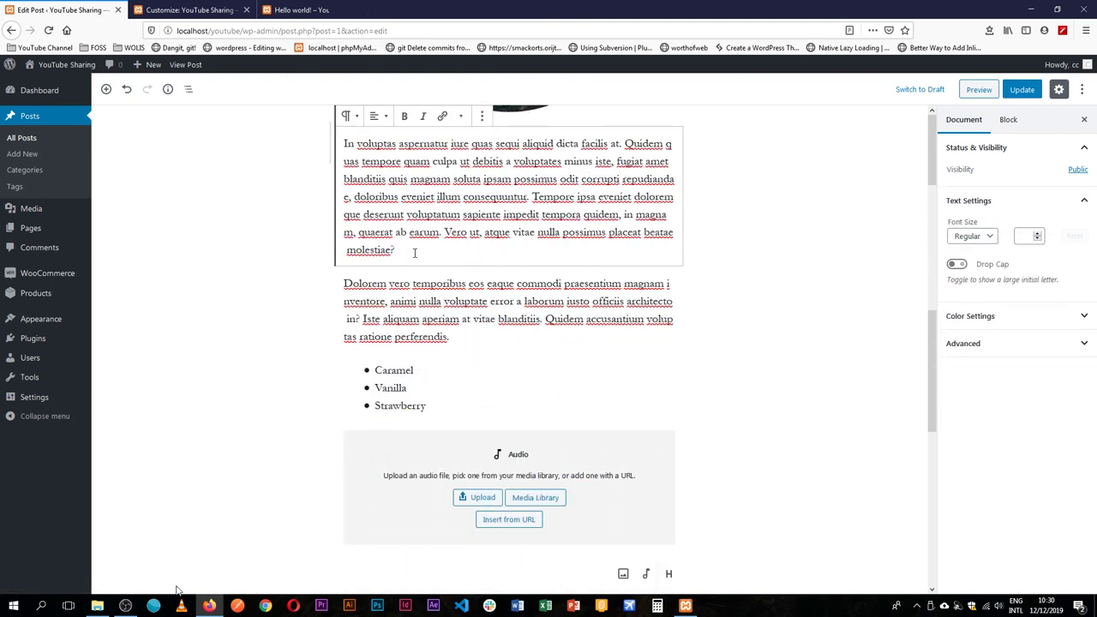
# Undo the last change to restore the gallery block below the paragraph starting "In voluptas aspernatur"
pyautogui.hotkey('ctrl', 'z')
pyautogui.click(750, 367)
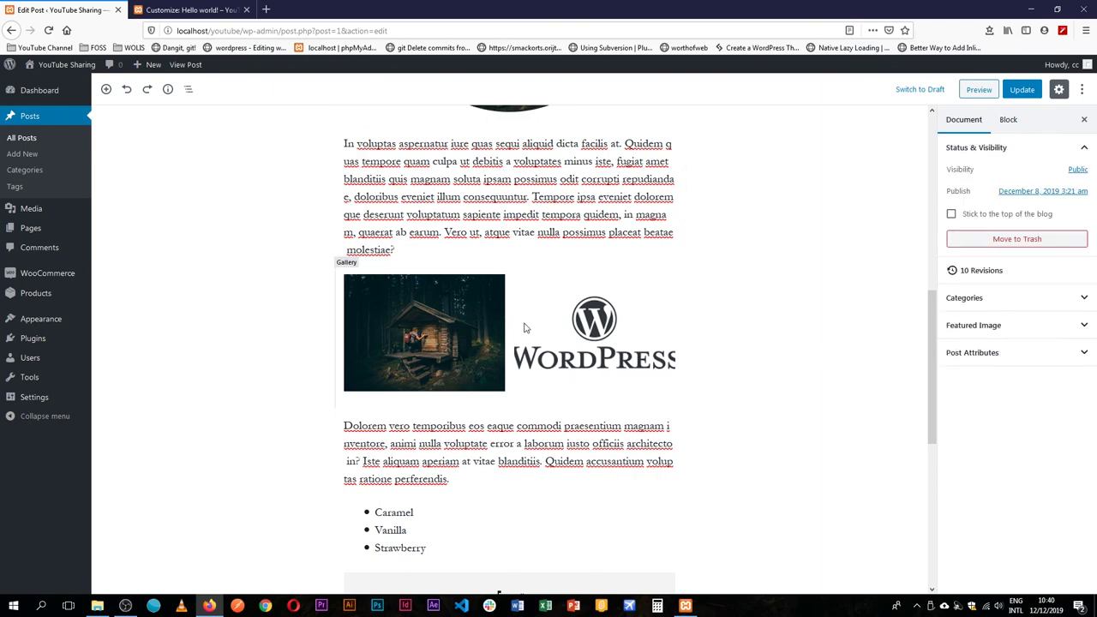
pyautogui.click(525, 327)
# Remove the paragraph block starting "In voluptas aspernatur" between the circular cabin image and the gallery
pyautogui.click(532, 197)
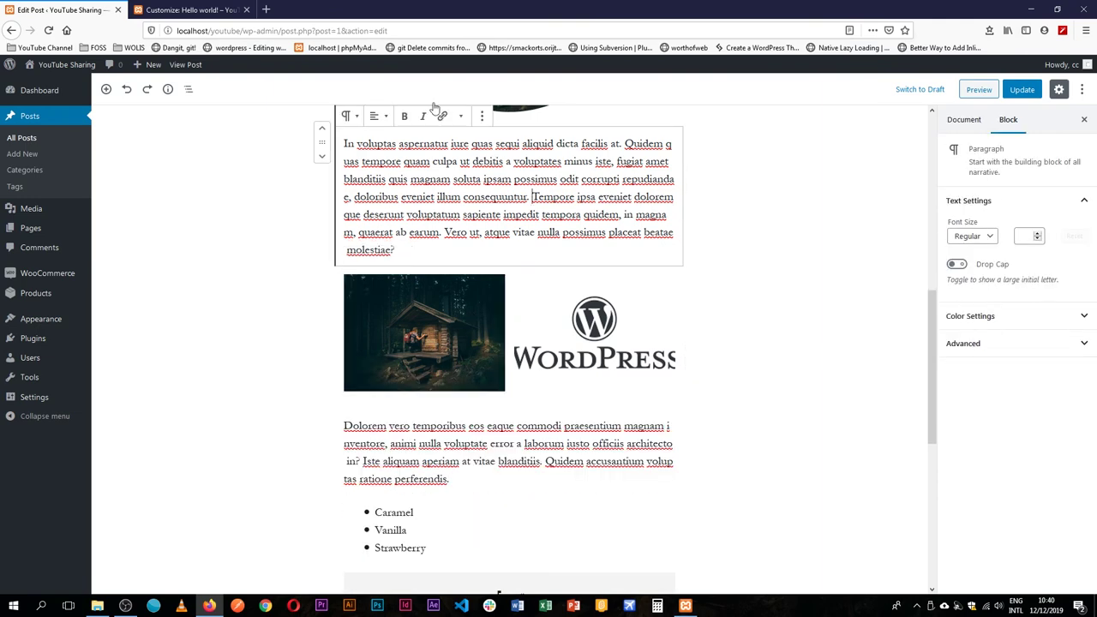
pyautogui.scroll(5, 483, 198)
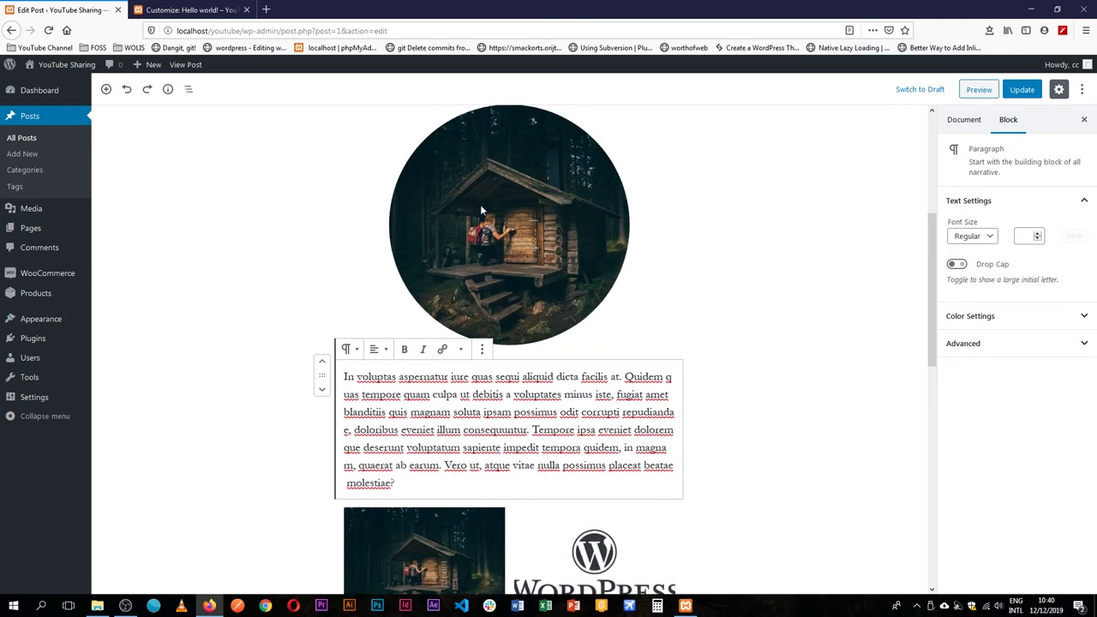
pyautogui.click(481, 351)
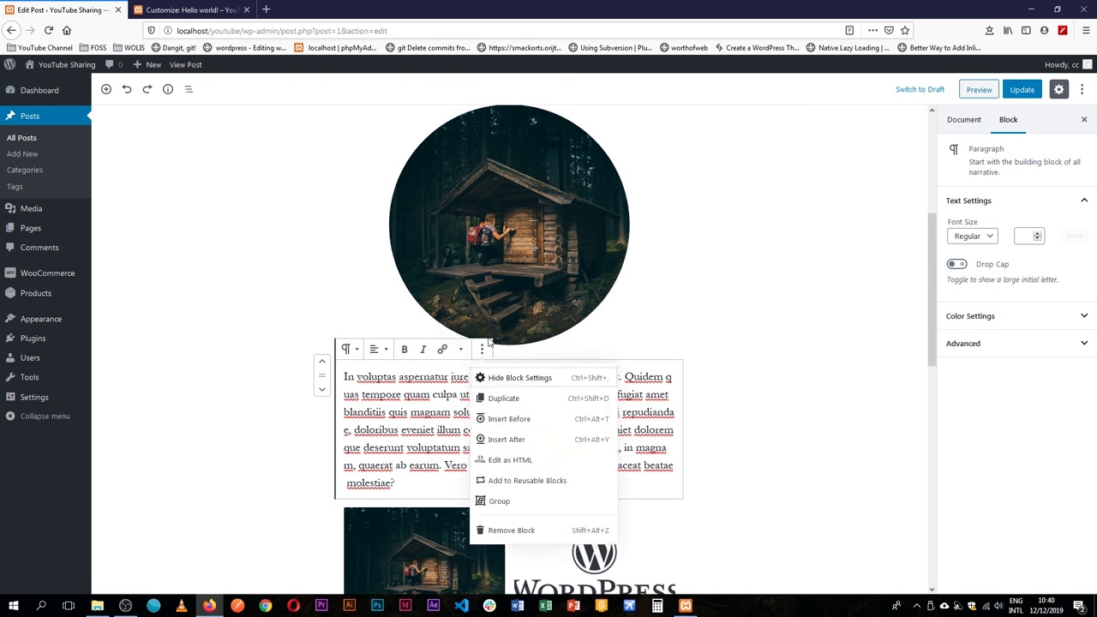
pyautogui.click(514, 530)
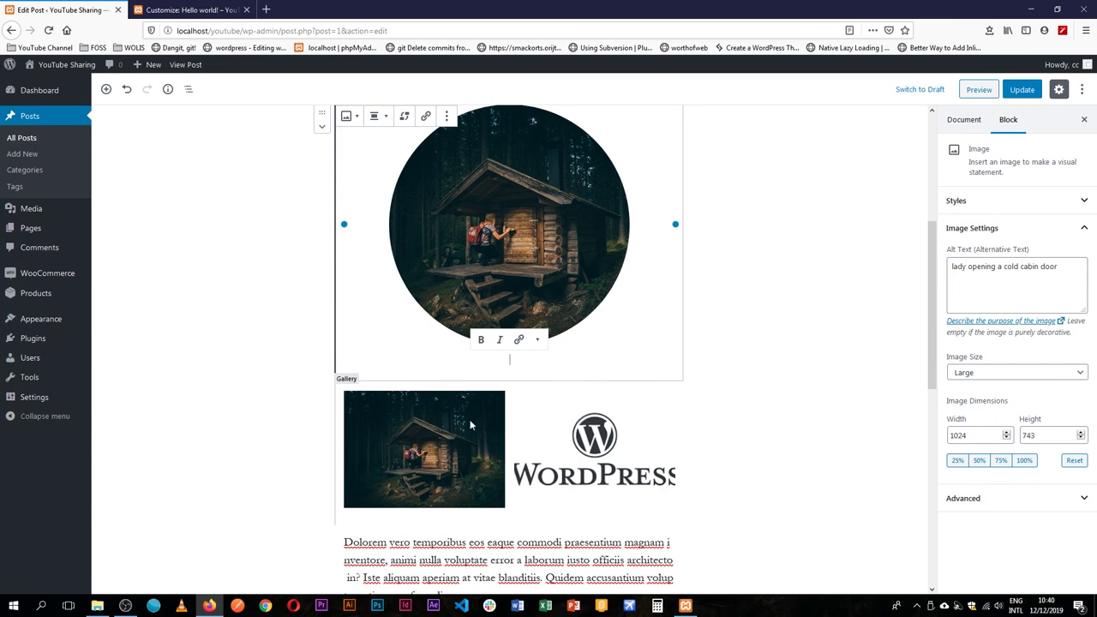
# Remove the gallery block directly below the circular forest cabin image
pyautogui.click(482, 494)
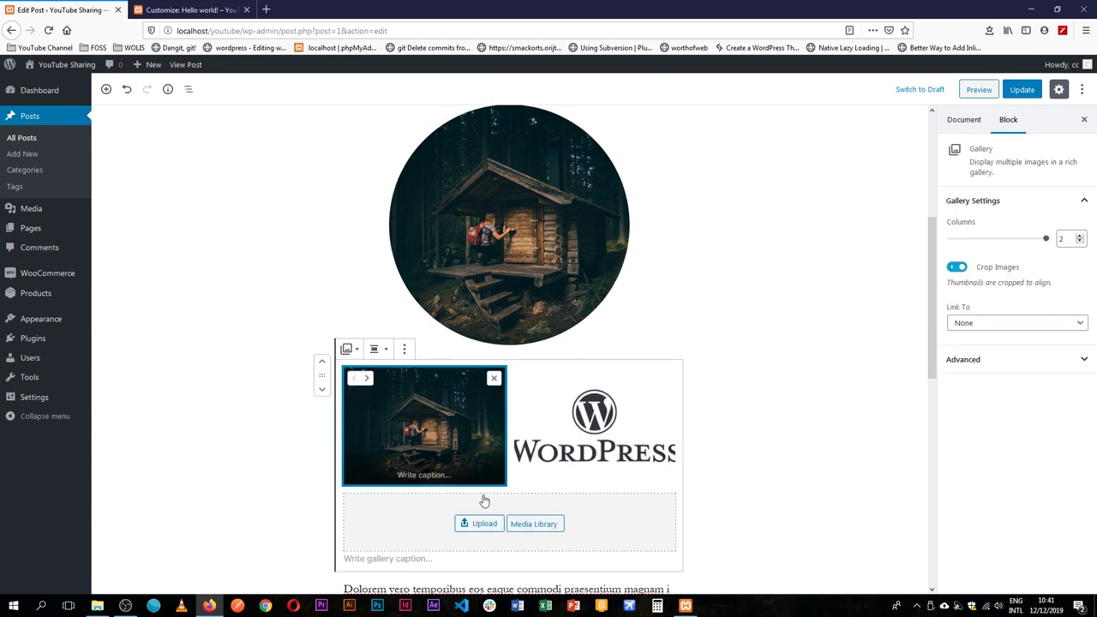
pyautogui.scroll(-3, 483, 497)
pyautogui.click(406, 117)
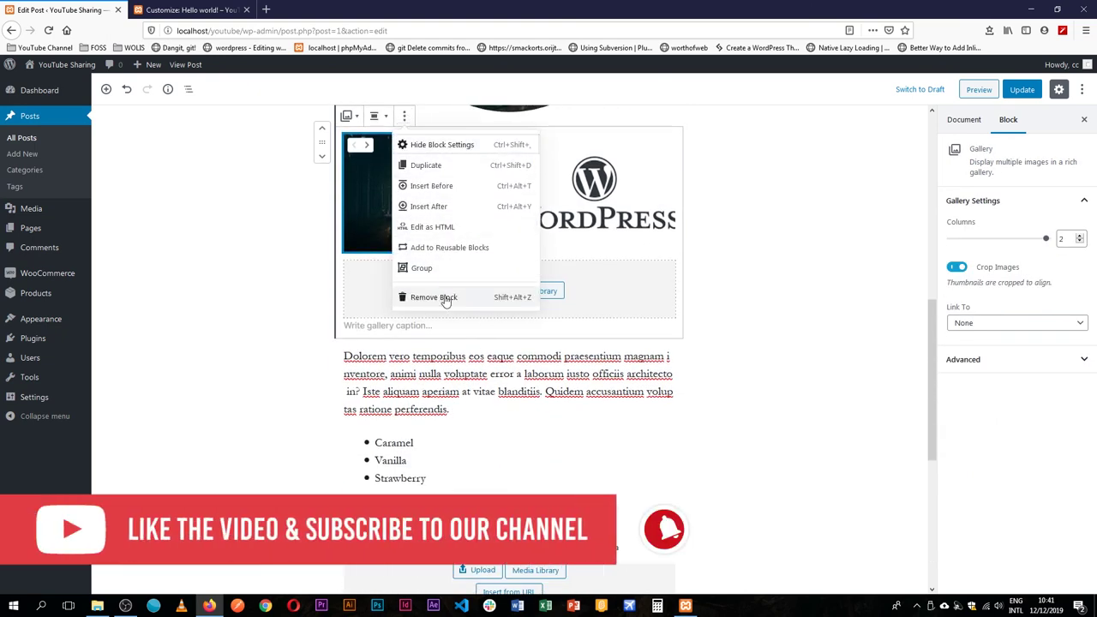